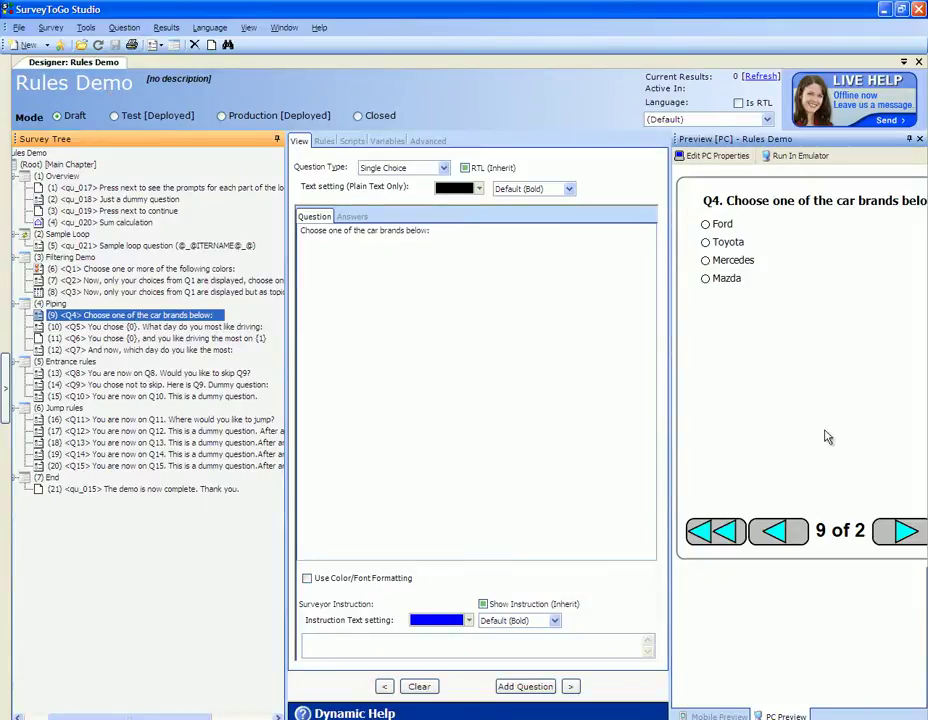
Compare the mobile and PC previews of question Q4 and start that question in the emulator
click(727, 716)
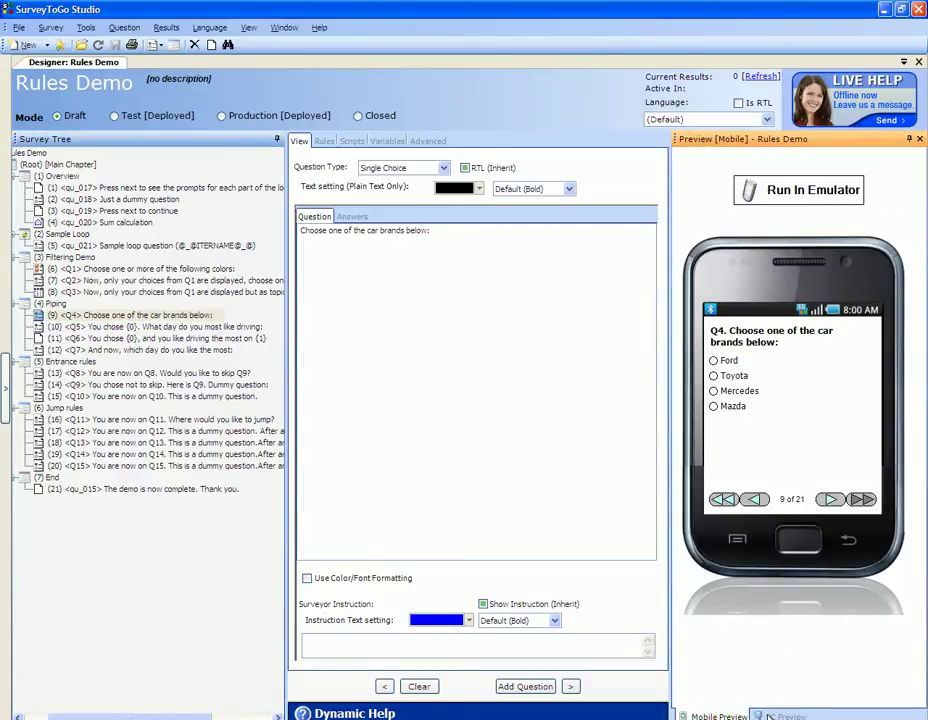
click(768, 716)
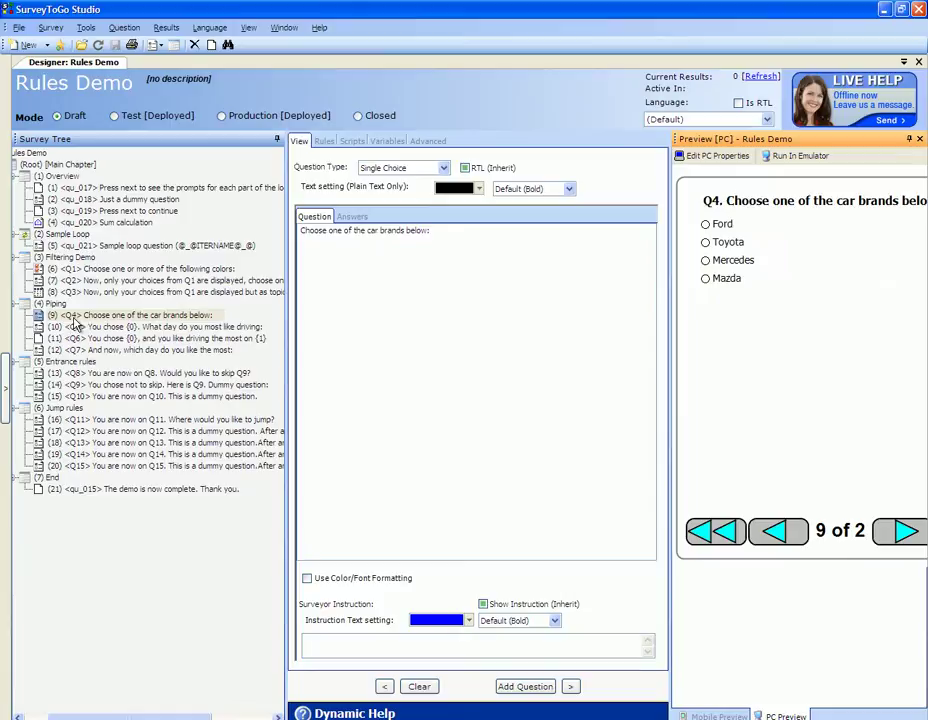
right_click(80, 316)
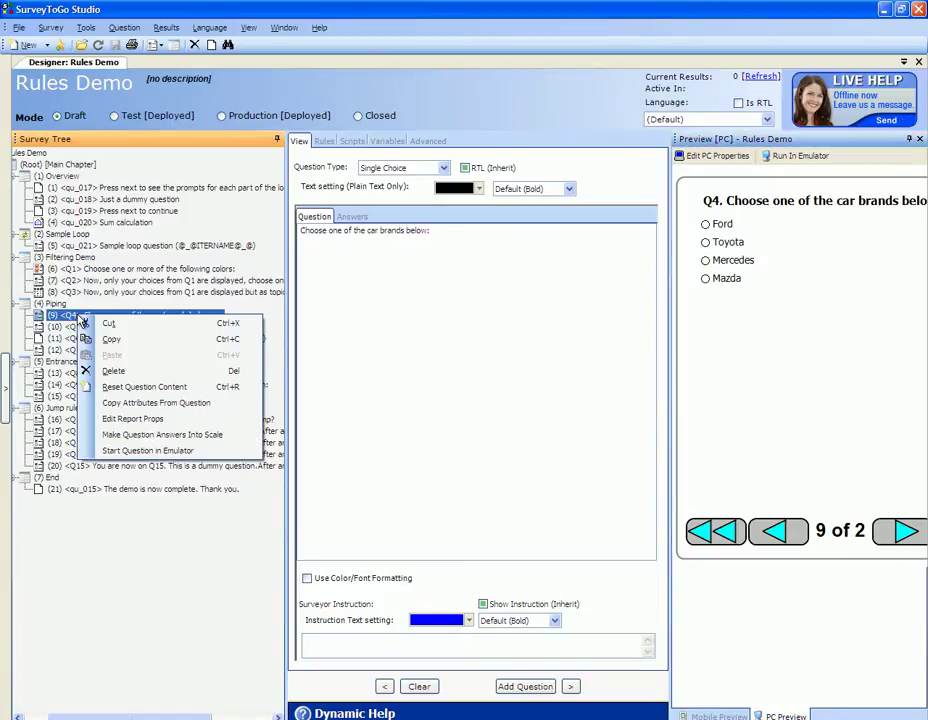
click(123, 453)
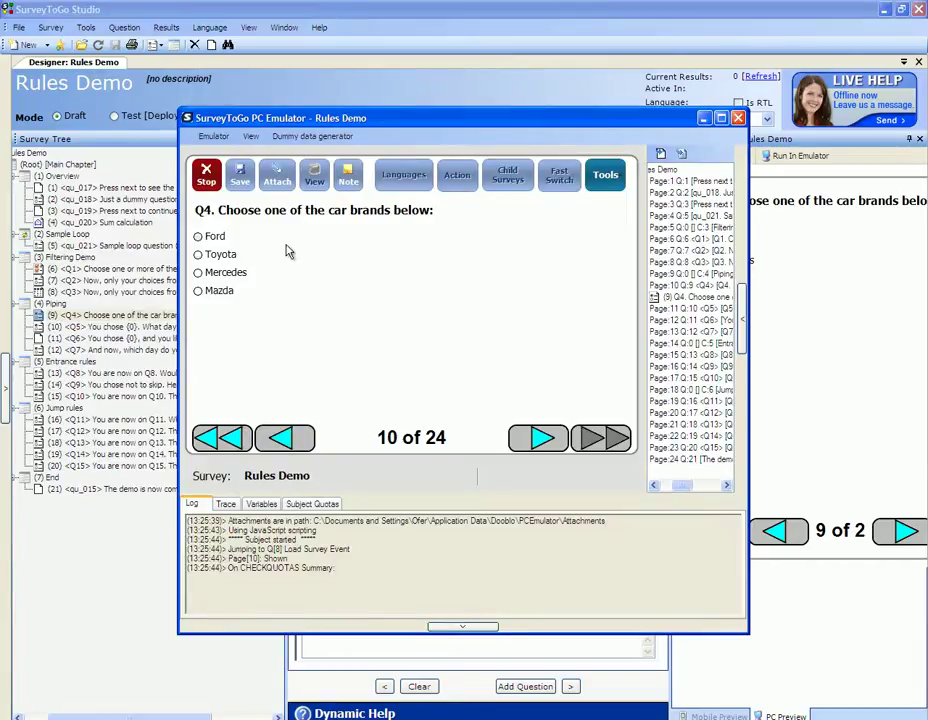
Run through the piping questions in the emulator, choosing Toyota for Q4 and Wednesday for both Q5 and Q7
click(230, 256)
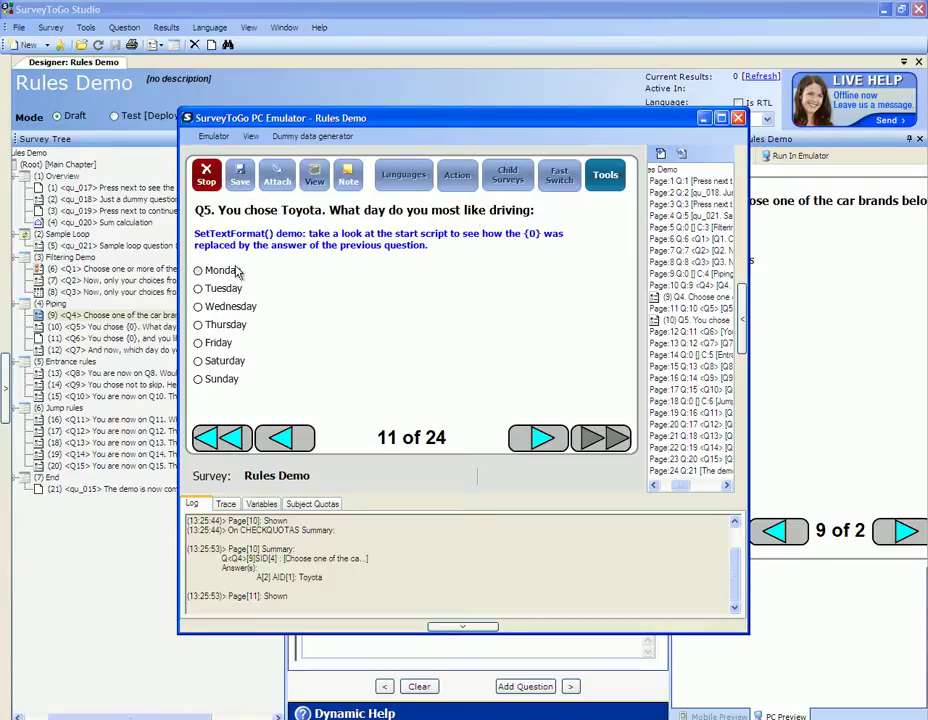
click(233, 310)
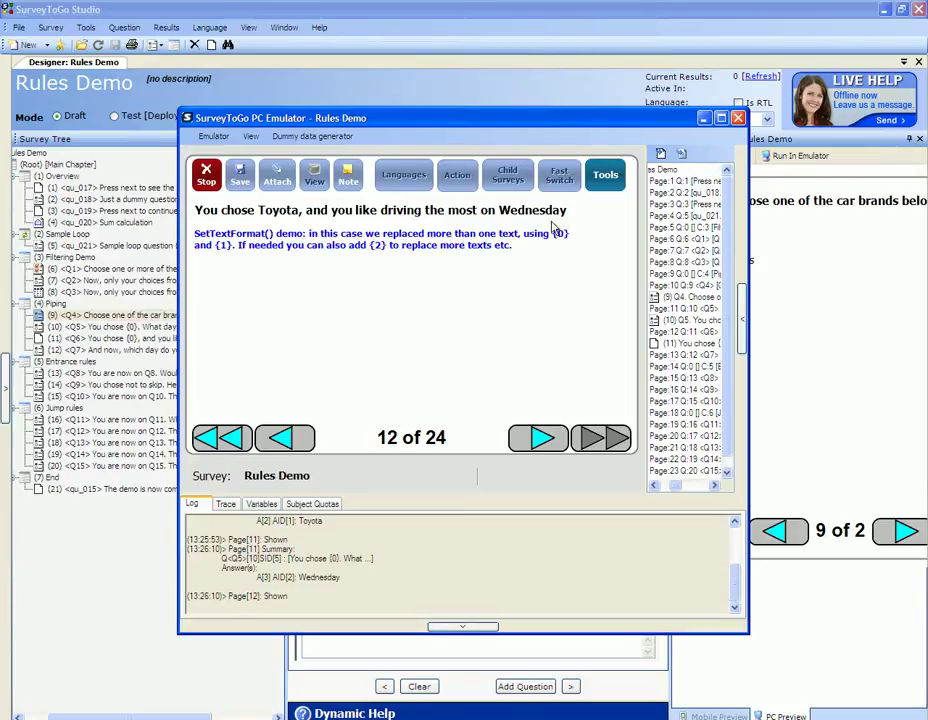
click(532, 437)
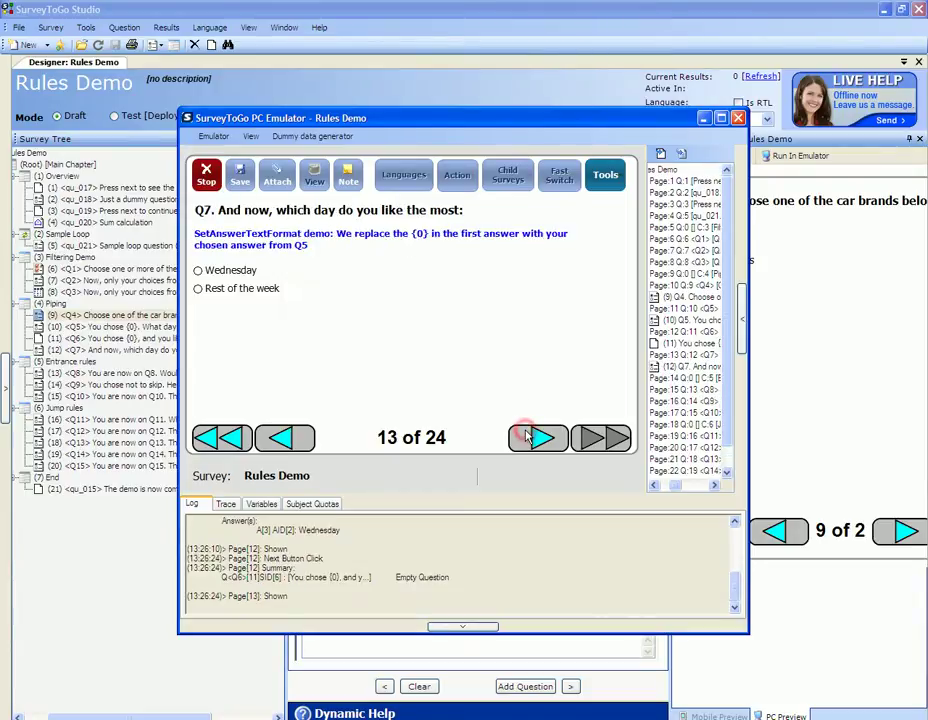
click(216, 271)
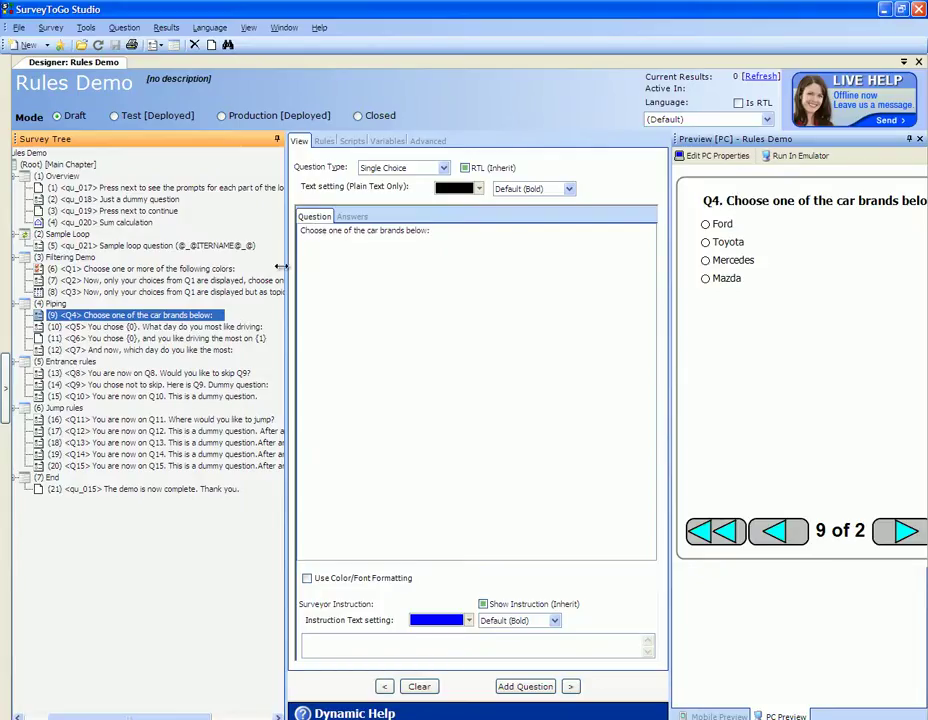
Review the question text of Q4 about car brands in the survey designer
click(301, 229)
drag(301, 229, 427, 232)
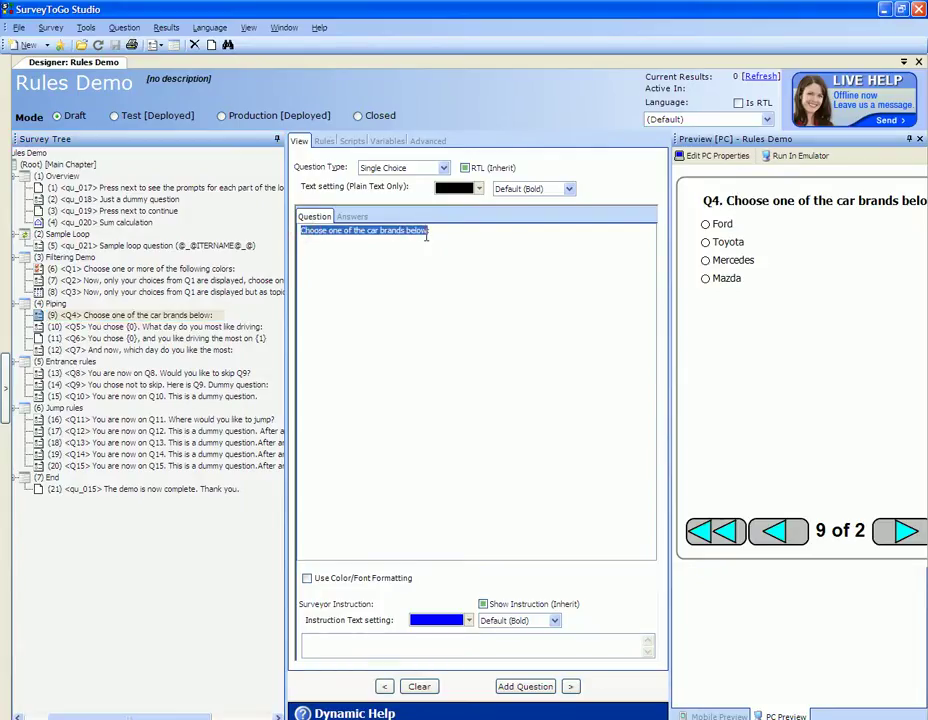
click(426, 233)
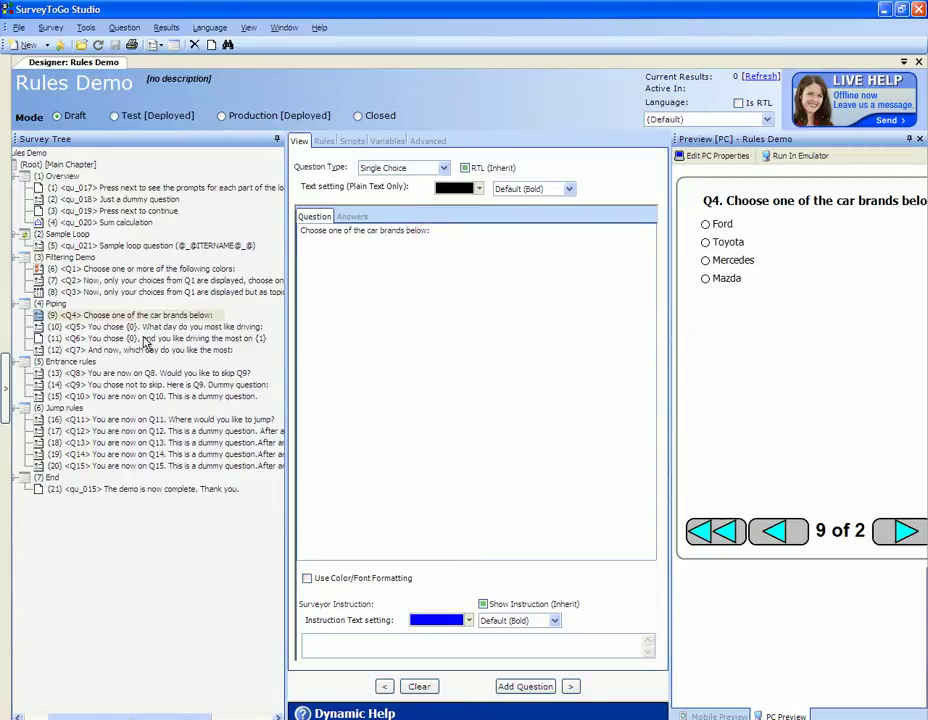
Open question Q5 and examine its text, including the {0} placeholder and the wording around it
click(100, 327)
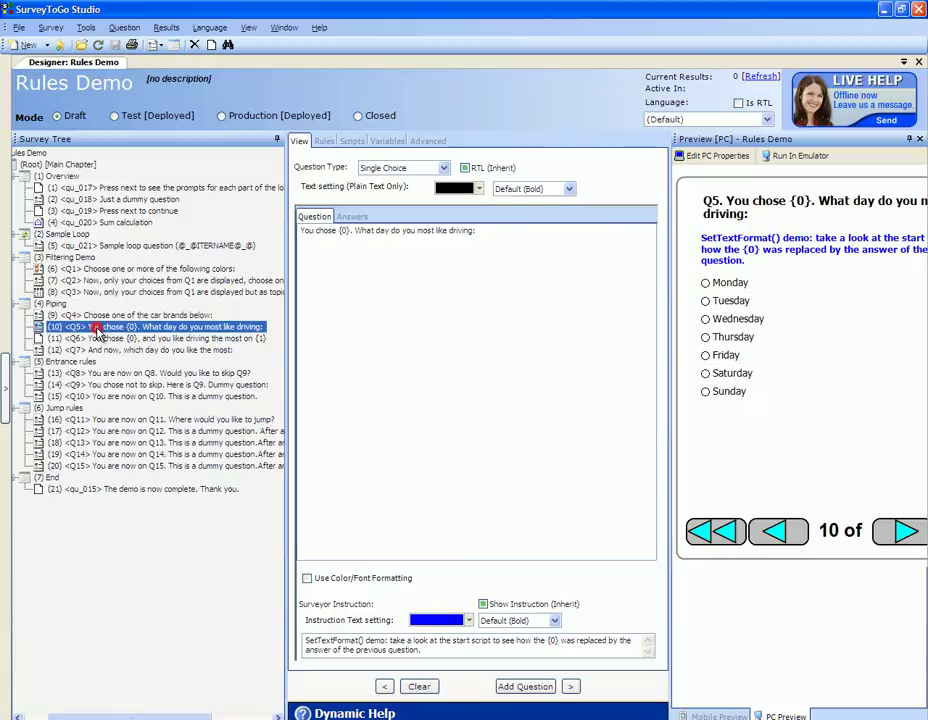
click(305, 232)
click(341, 232)
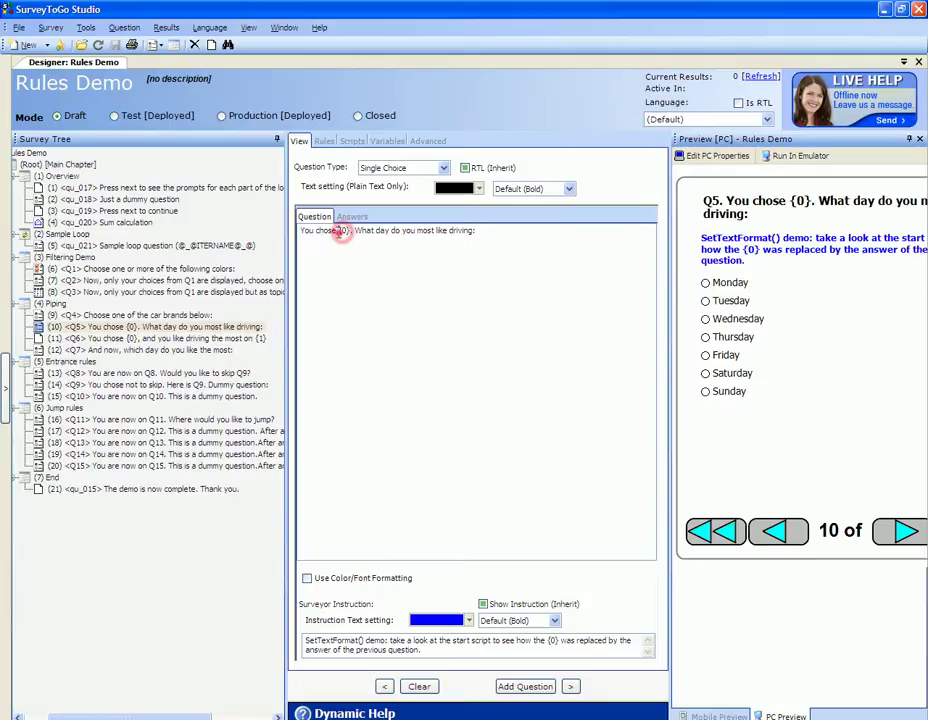
double_click(341, 232)
drag(356, 231, 478, 232)
click(477, 231)
double_click(341, 231)
click(355, 231)
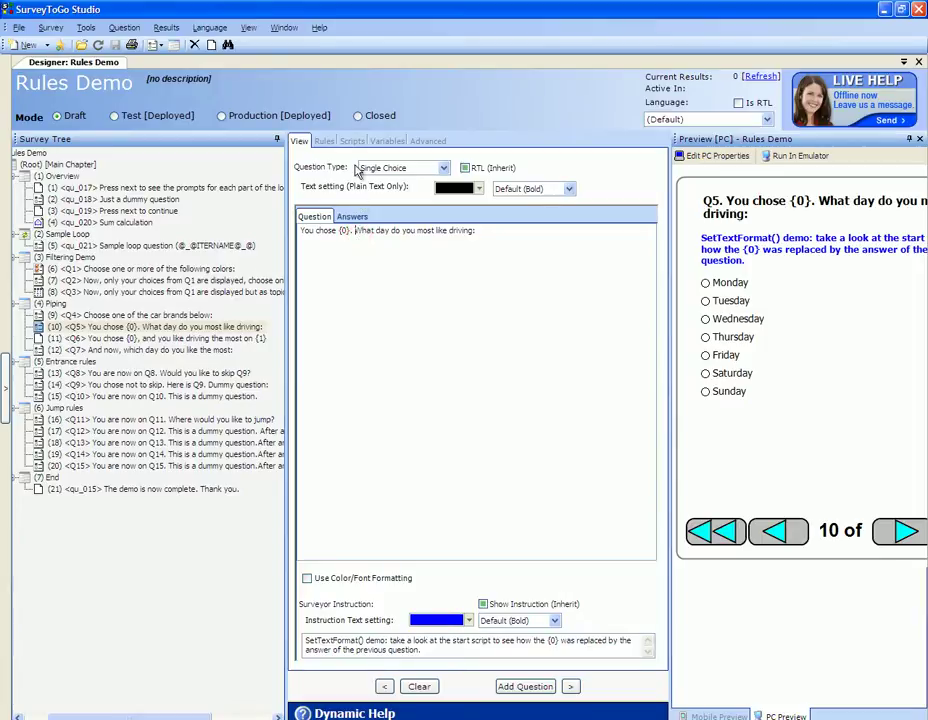
Open Q5's scripts and examine the SetTextFormat call in the start script with its CurrQues and SelectedAnswerText(9) arguments
click(352, 141)
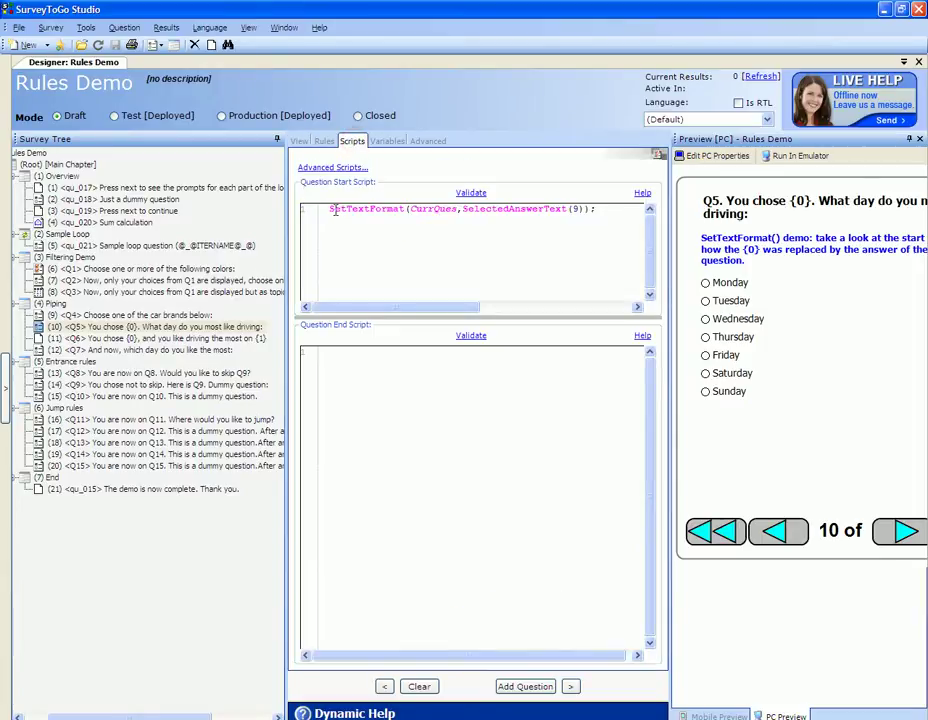
drag(331, 210, 404, 210)
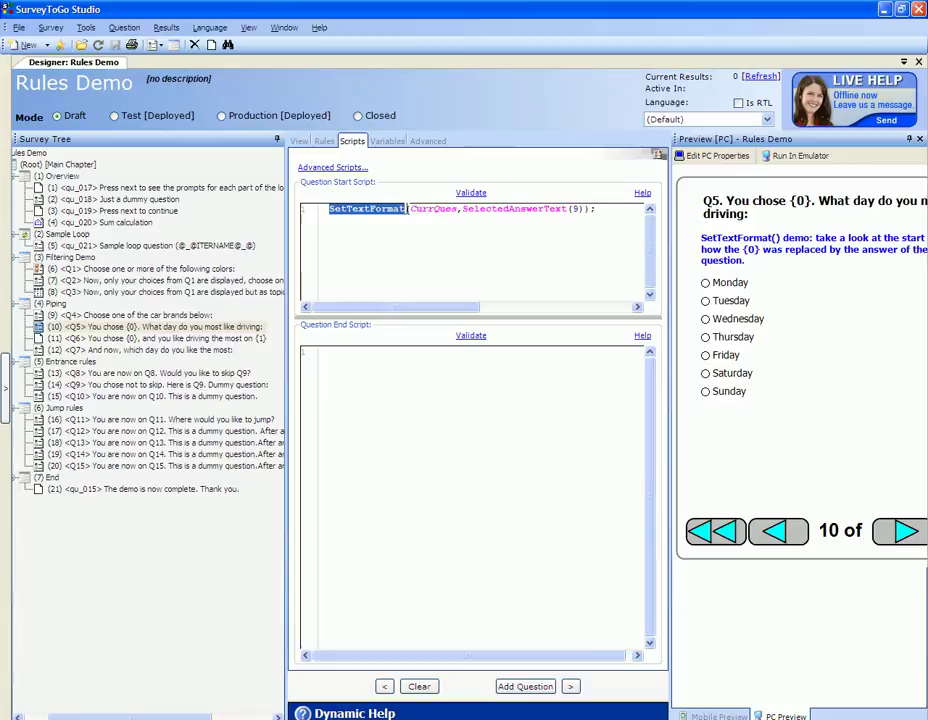
click(406, 210)
click(464, 210)
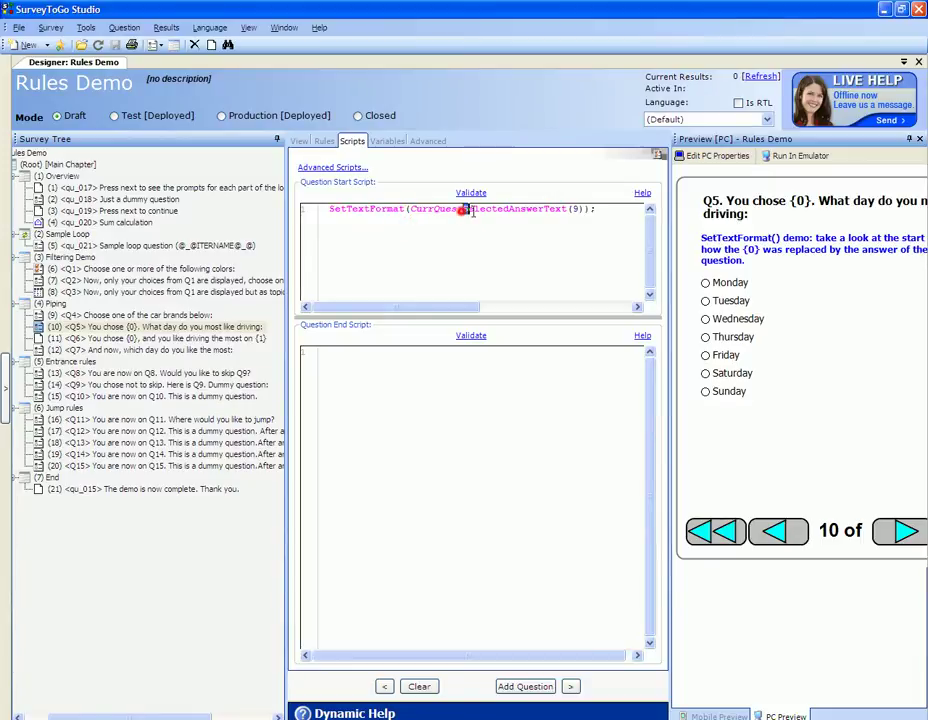
drag(464, 210, 581, 210)
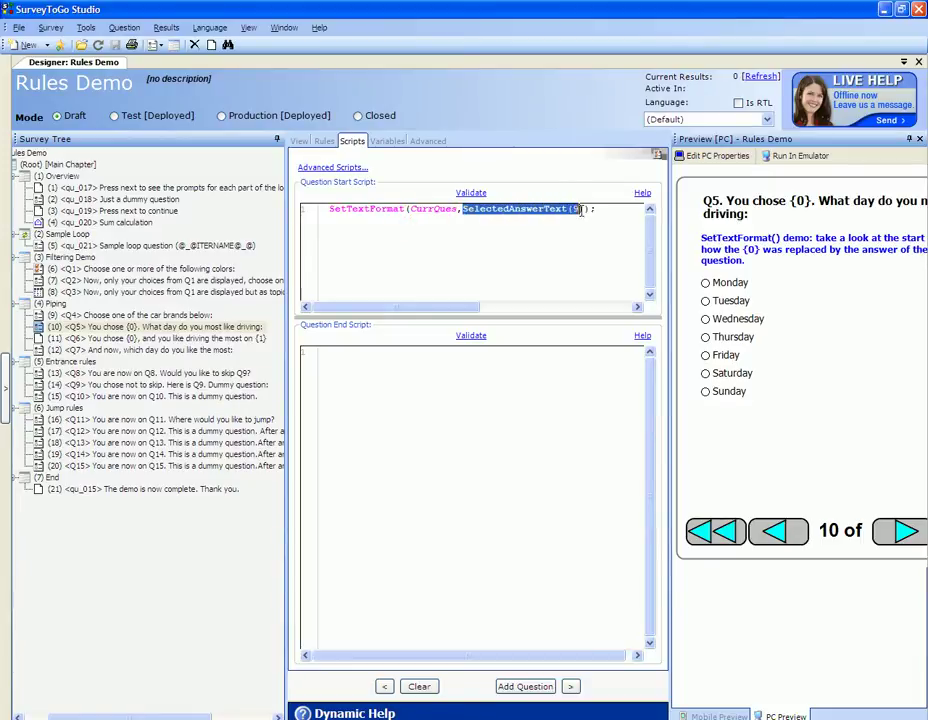
double_click(443, 208)
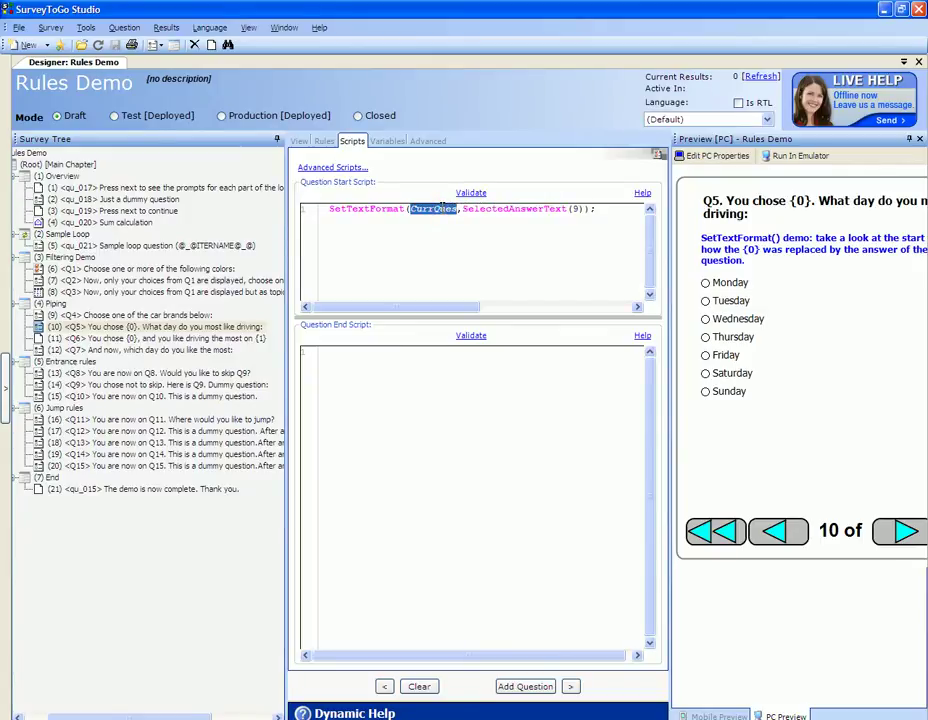
click(475, 208)
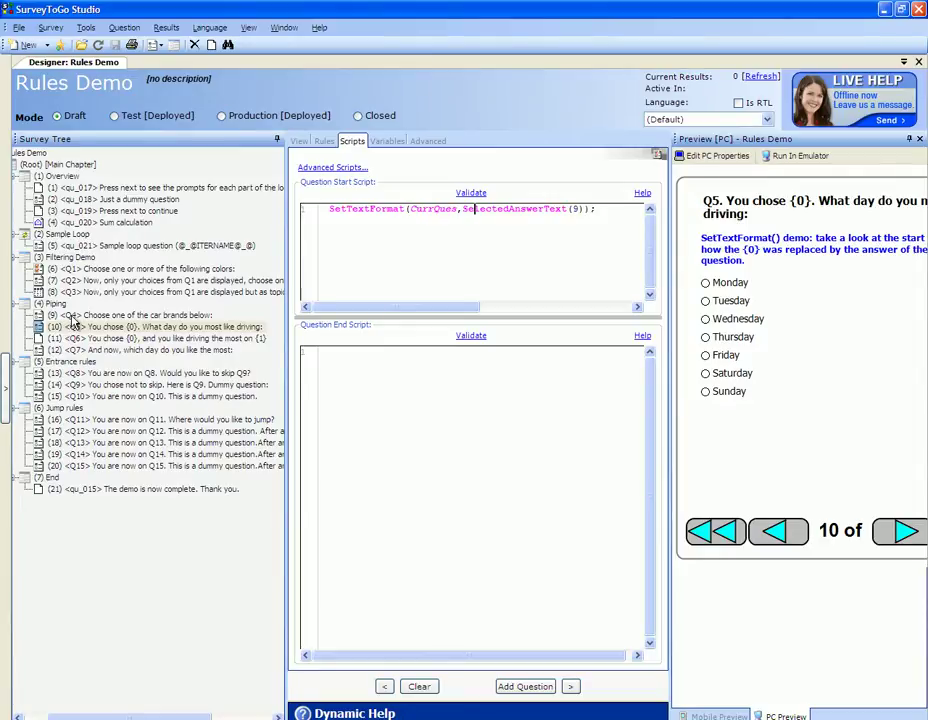
click(345, 210)
double_click(345, 210)
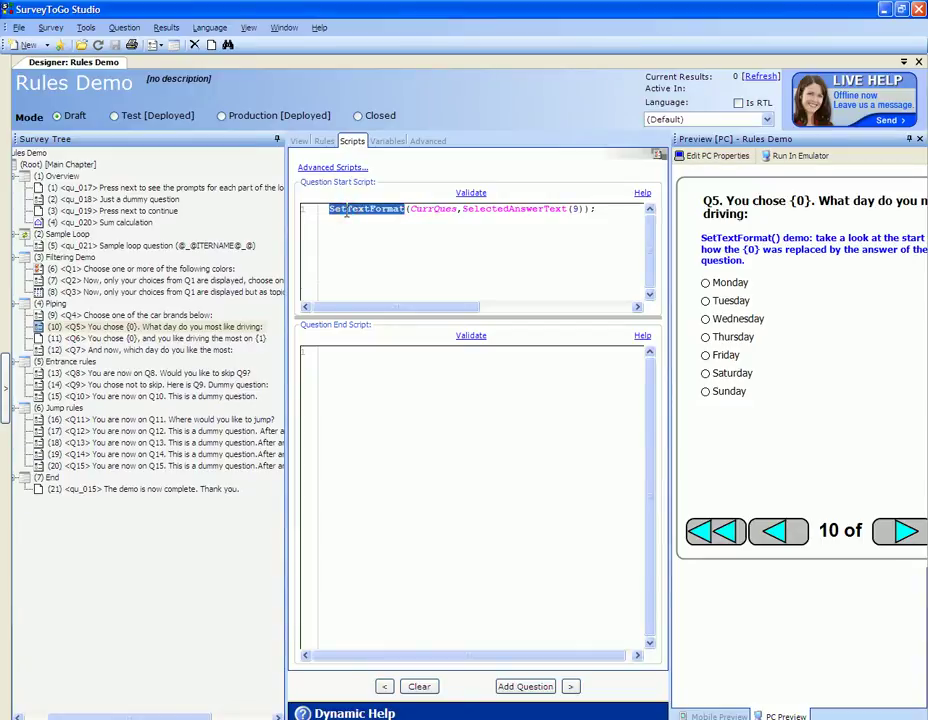
click(346, 211)
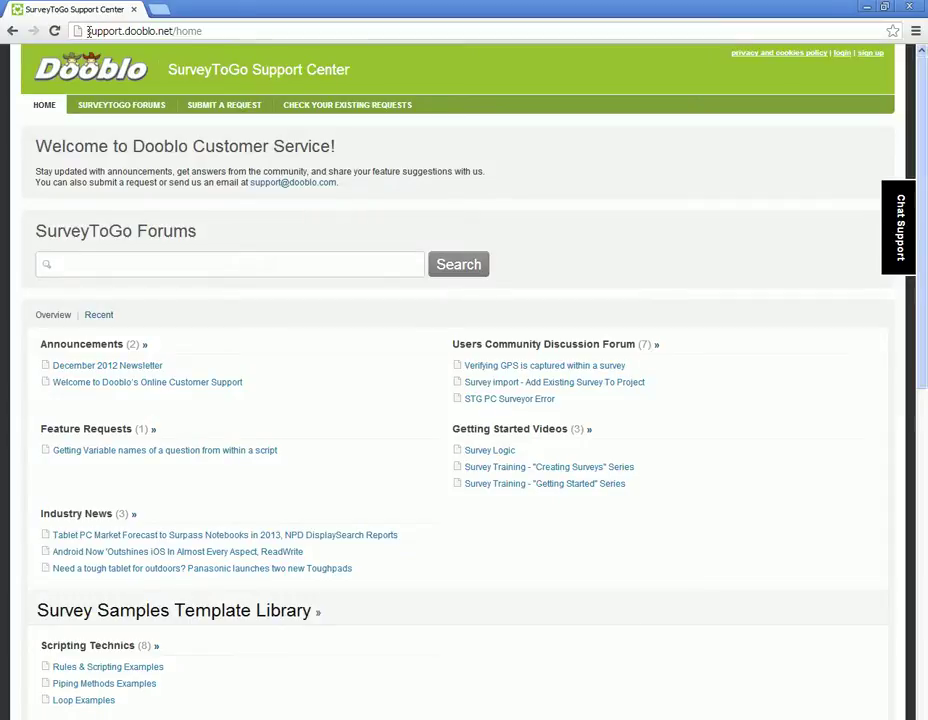
On the support.dooblo.net site in the browser, search the forums for "handbook" and open the SurveyToGo Built-In Functions Hand Book article
drag(88, 31, 173, 31)
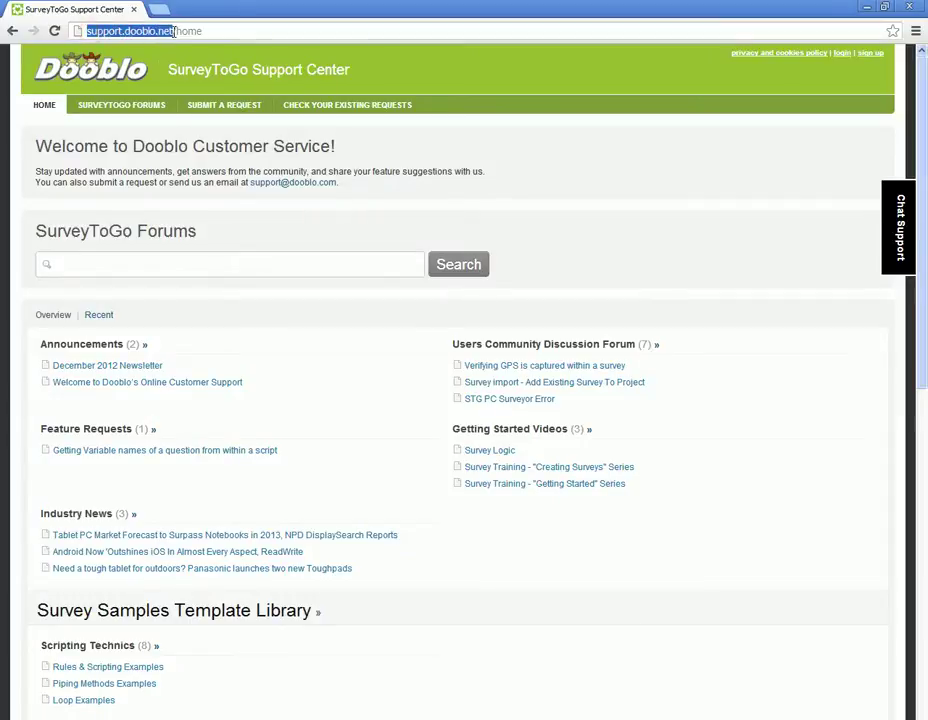
click(152, 265)
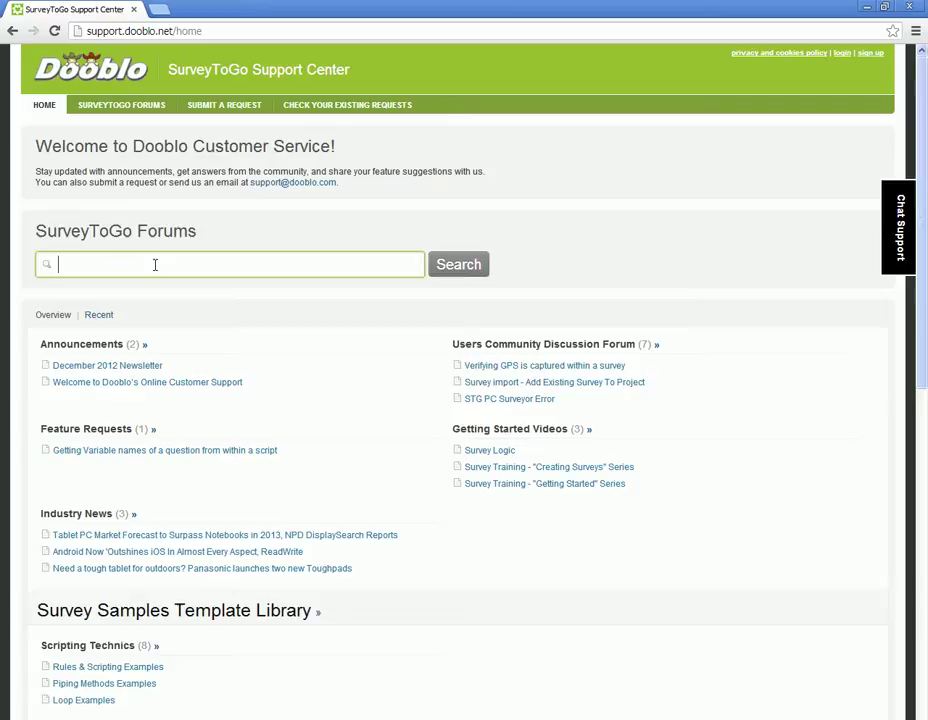
text(handbook)
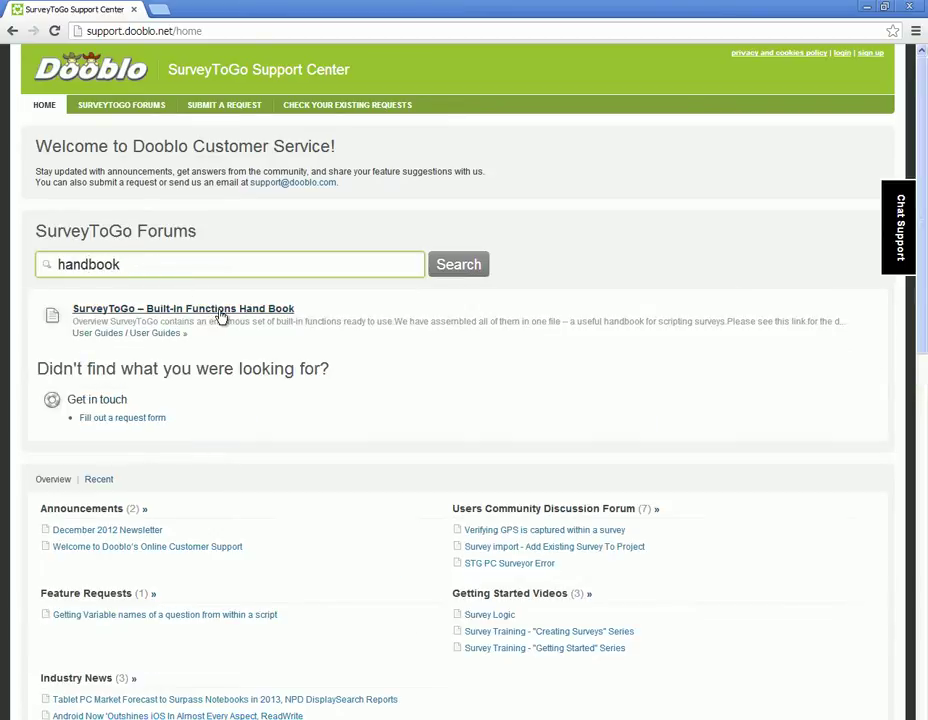
click(222, 314)
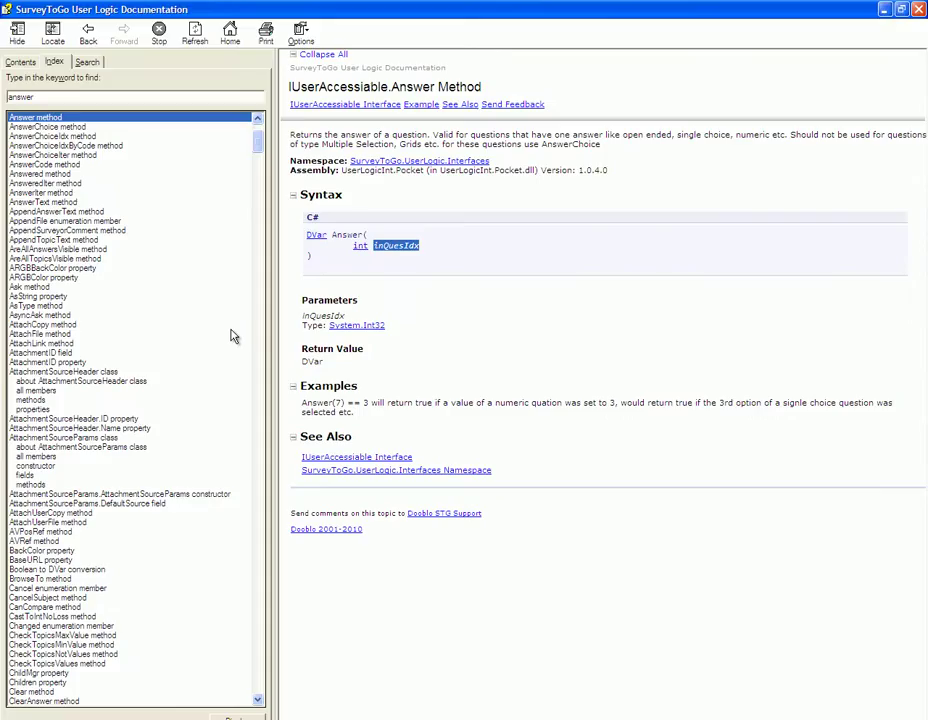
Look up "SetTextFor" in the index of the SurveyToGo User Logic Documentation and display the second SetTextFormat Method topic
click(64, 97)
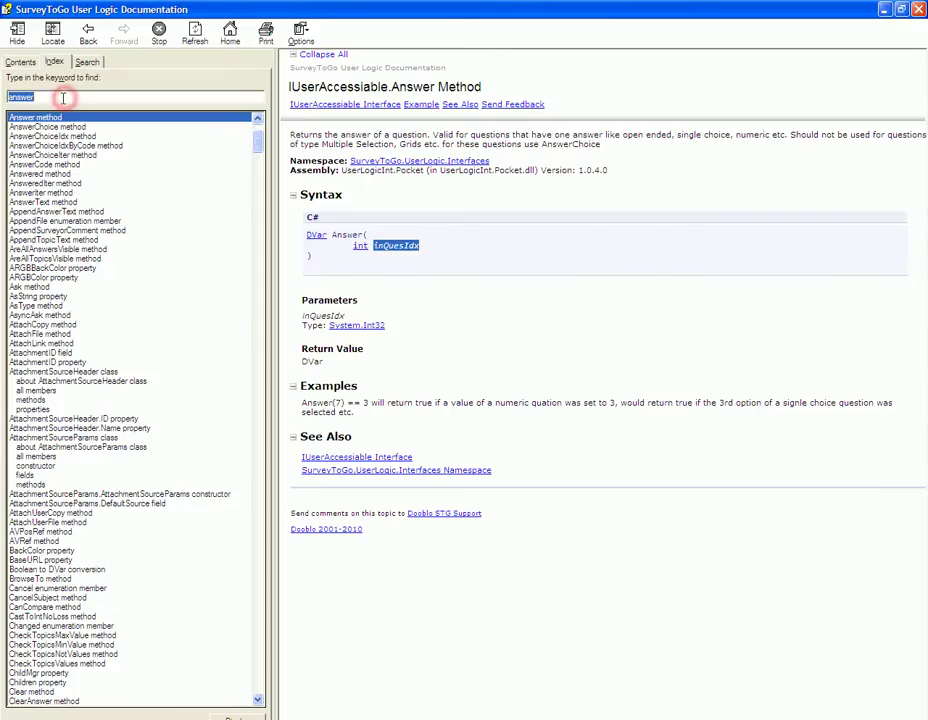
text(SetT)
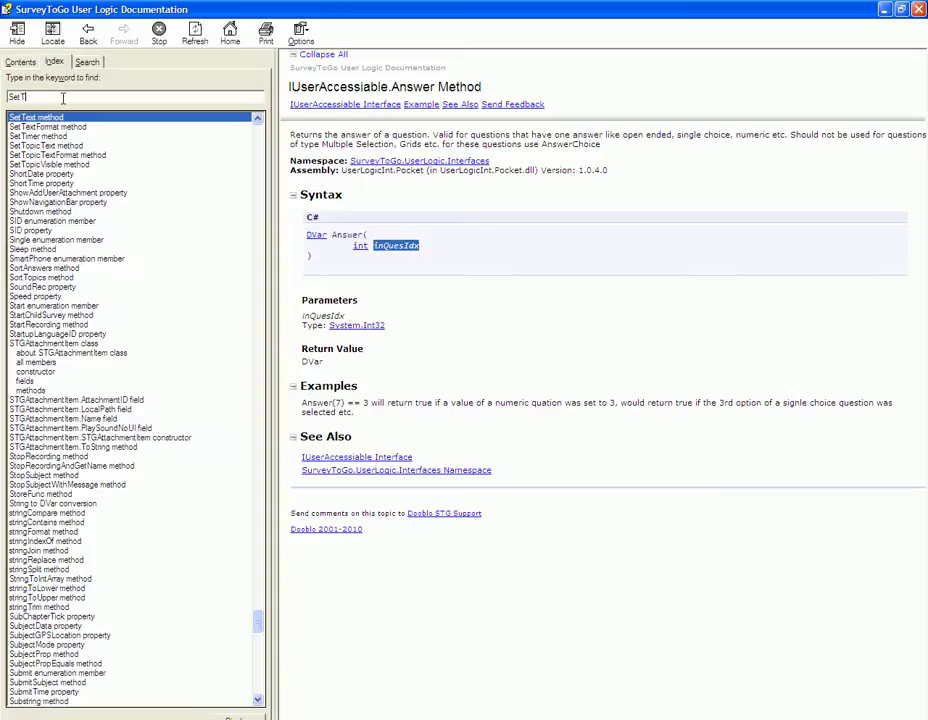
text(extFor)
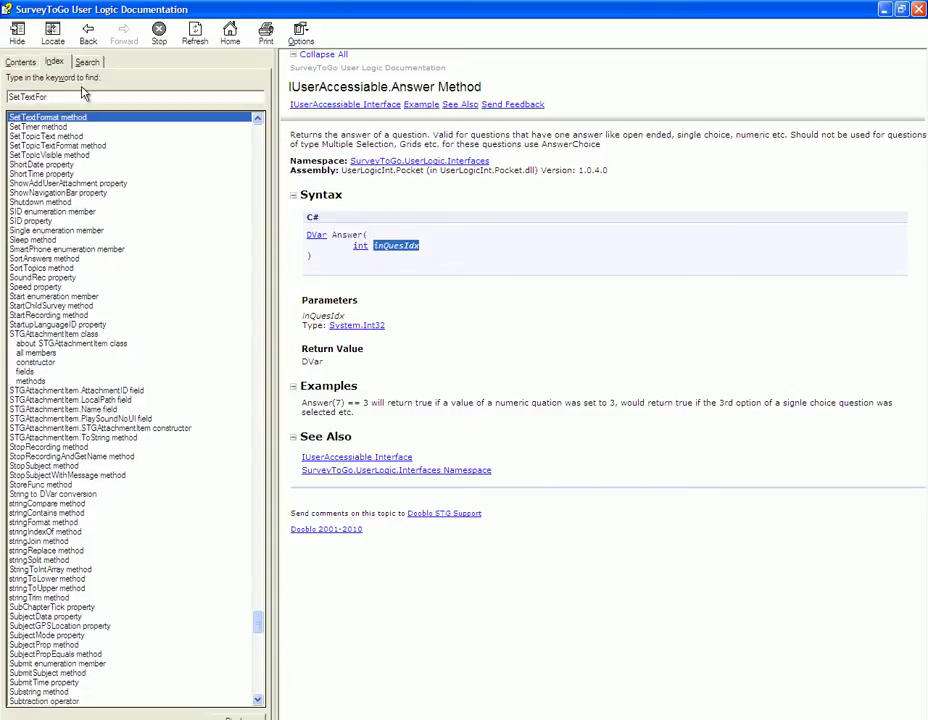
double_click(60, 119)
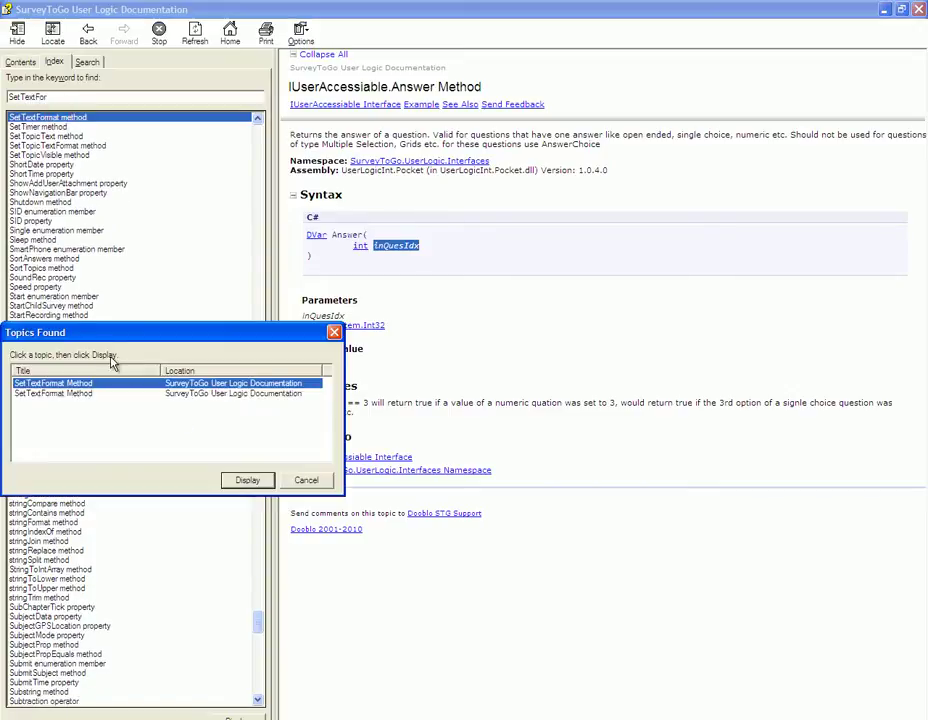
double_click(160, 394)
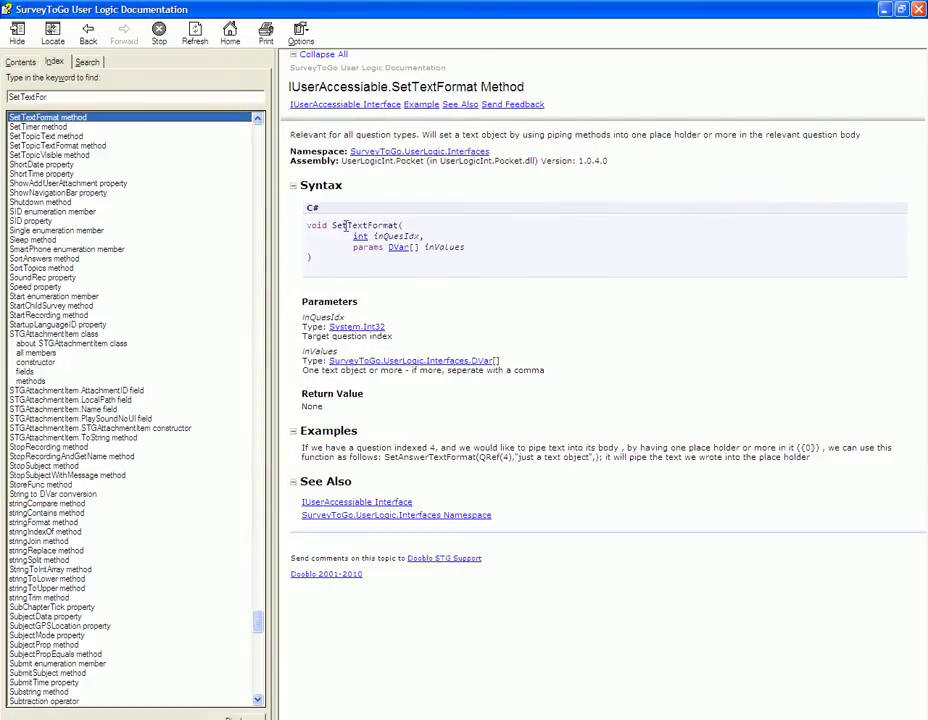
Review the SetTextFormat method's syntax, inQuesIdx parameter, example and description in the documentation
double_click(357, 225)
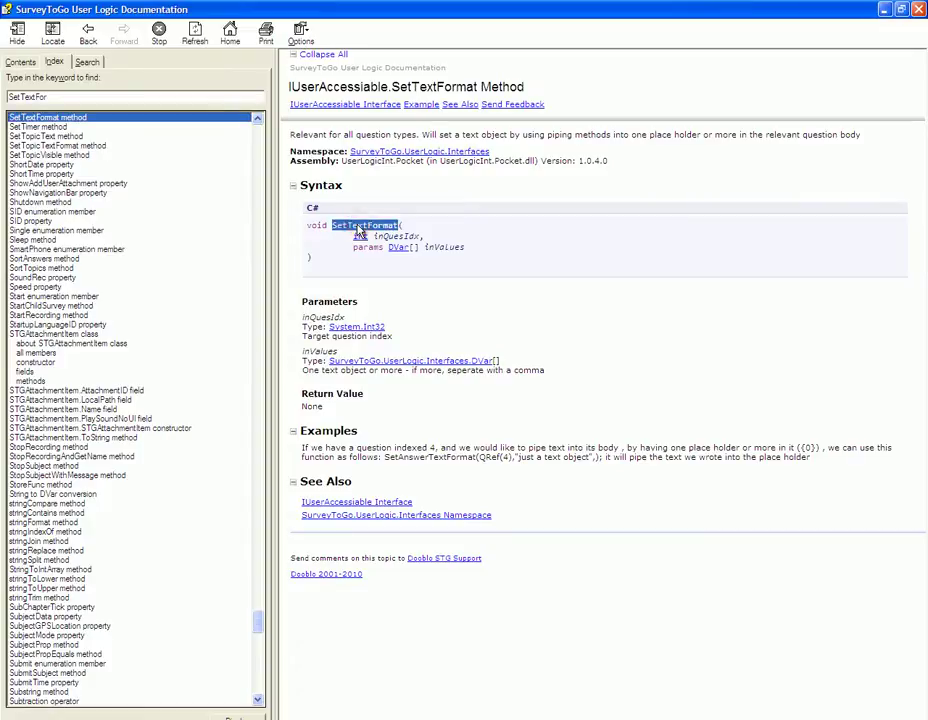
mouse_move(325, 443)
mouse_down()
mouse_move(890, 448)
mouse_move(340, 457)
mouse_up()
triple_click(325, 319)
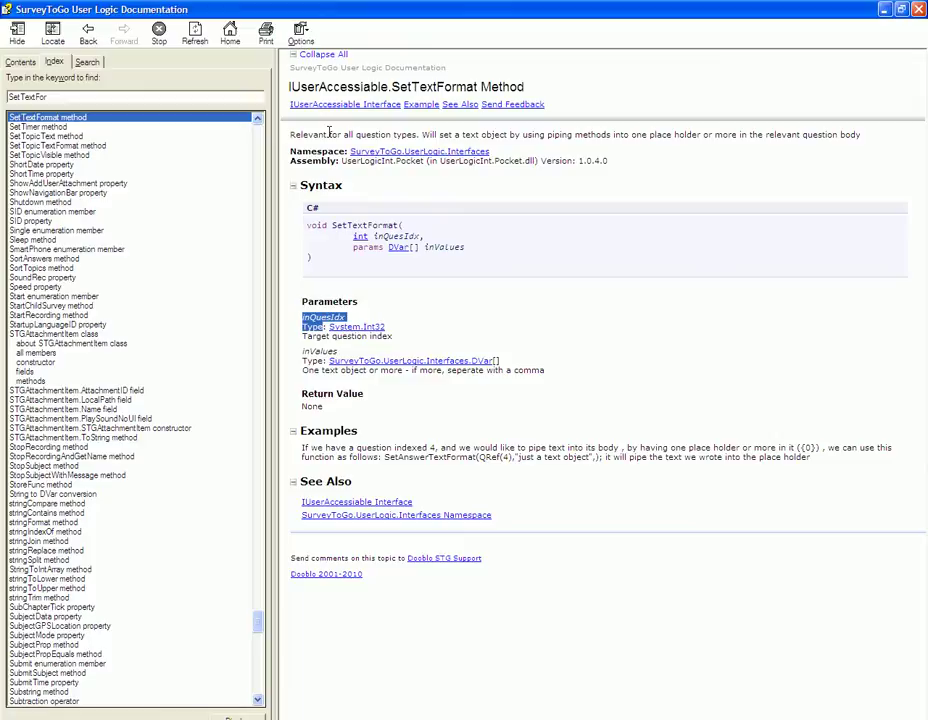
drag(342, 134, 393, 134)
click(383, 138)
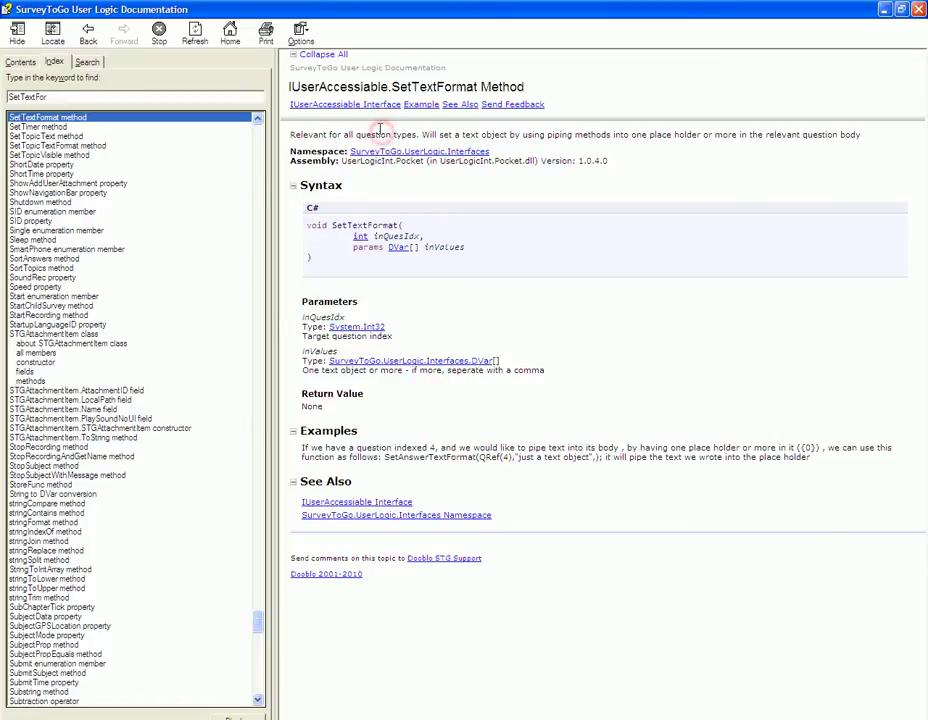
Switch back to SurveyToGo Studio and examine the SetTextFormat and SelectedAnswerText functions in Q5's start script
key(alt+Tab)
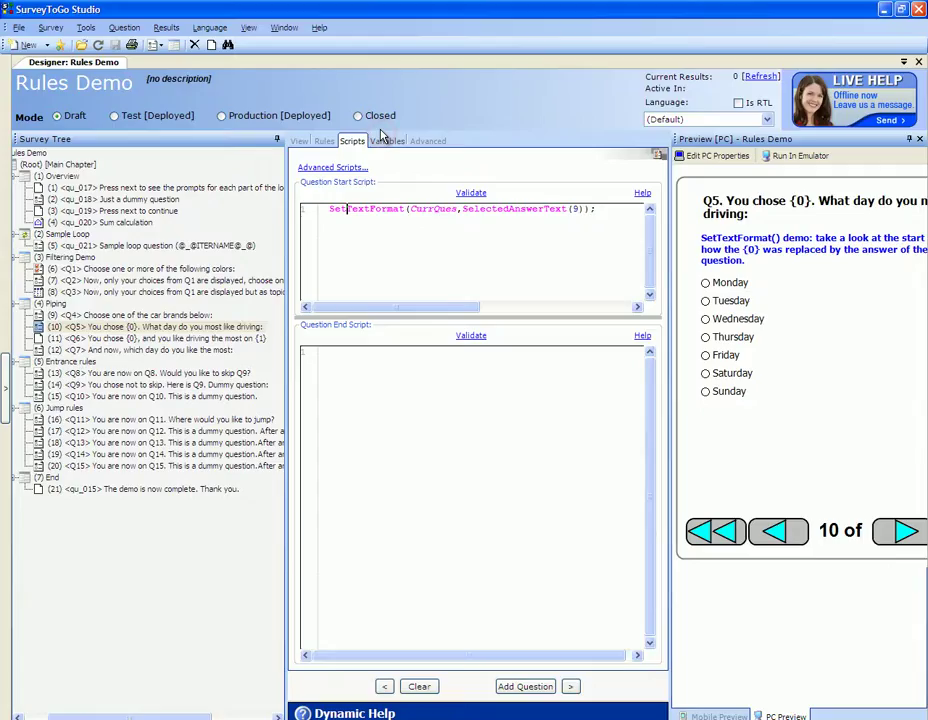
double_click(365, 209)
click(365, 209)
drag(462, 209, 543, 209)
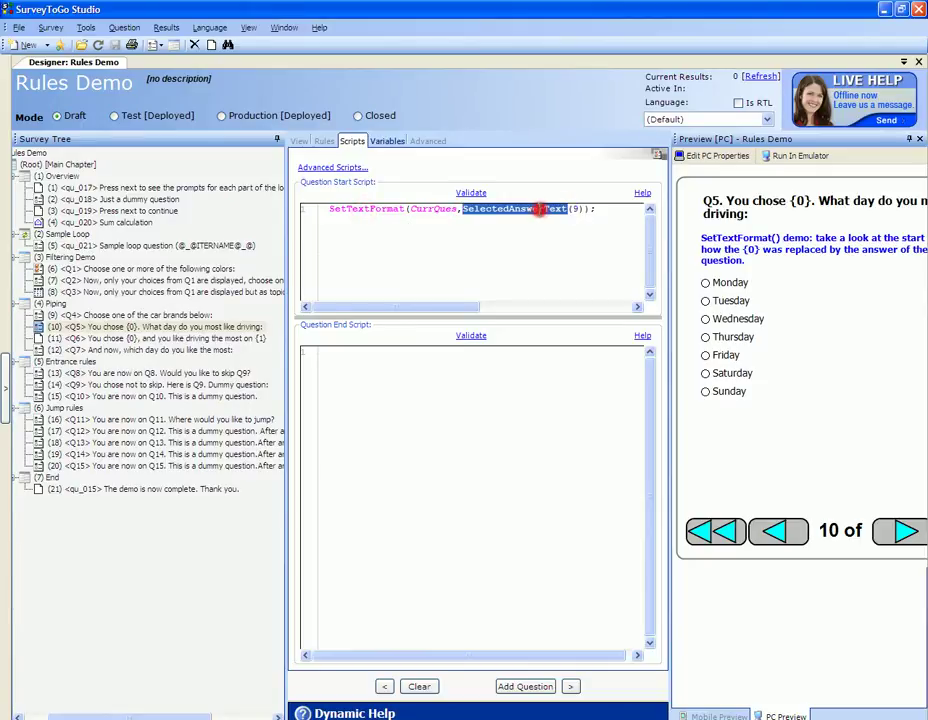
Examine the SelectedAnswerText call and its question index argument in Q5's start script
double_click(540, 209)
click(575, 209)
click(549, 209)
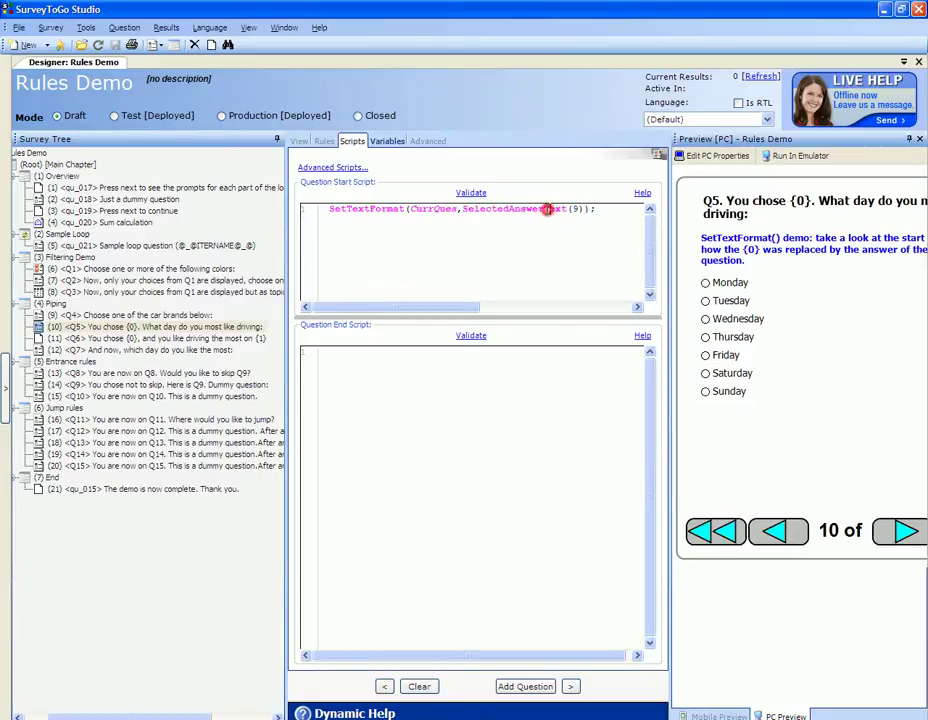
double_click(463, 209)
key(shift+Right)
key(shift+Right)
key(shift+Right)
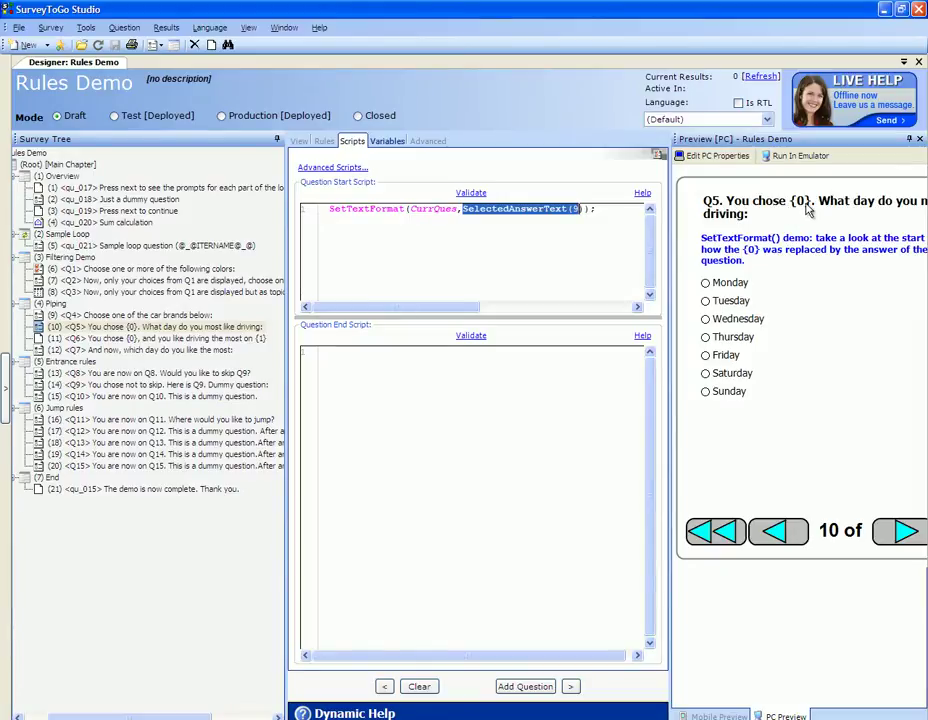
click(464, 208)
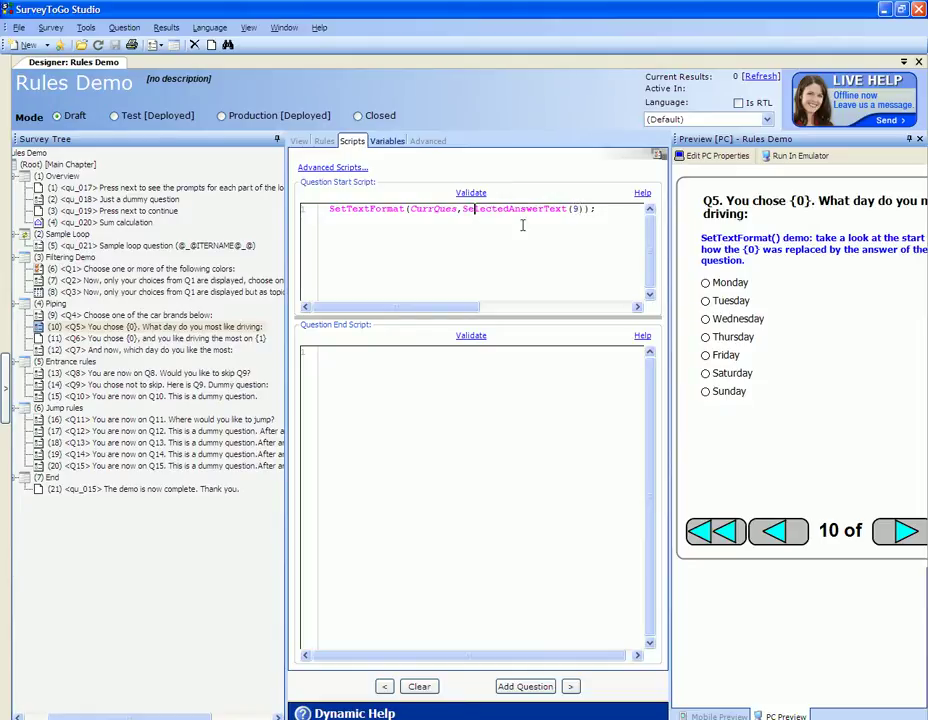
Open question Q6 and review the {0} and {1} placeholders in its question text
click(224, 340)
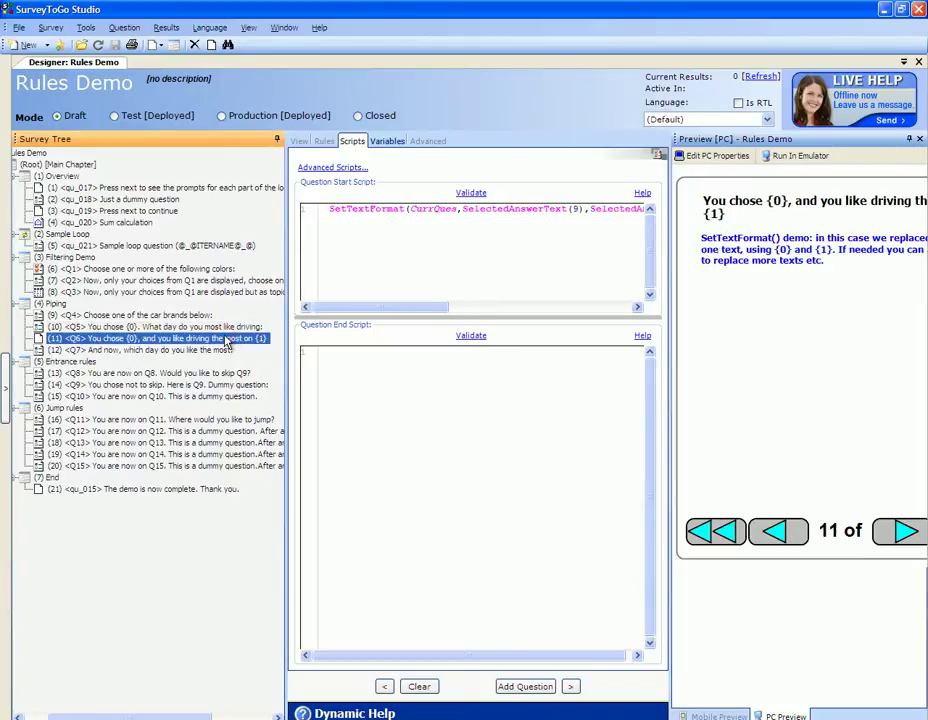
click(300, 141)
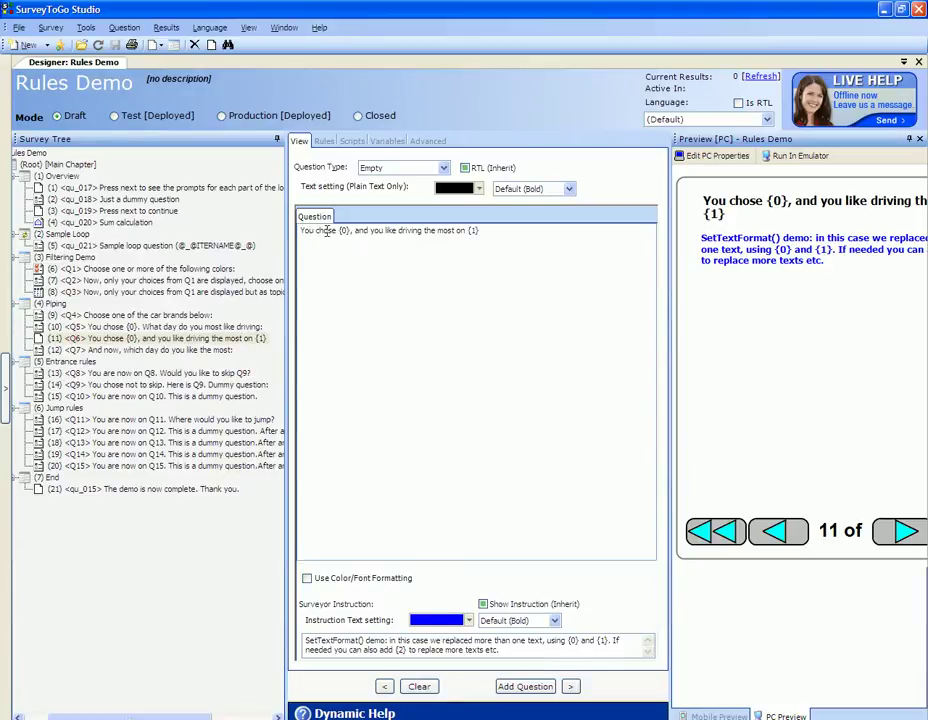
click(341, 230)
click(378, 231)
drag(394, 230, 465, 230)
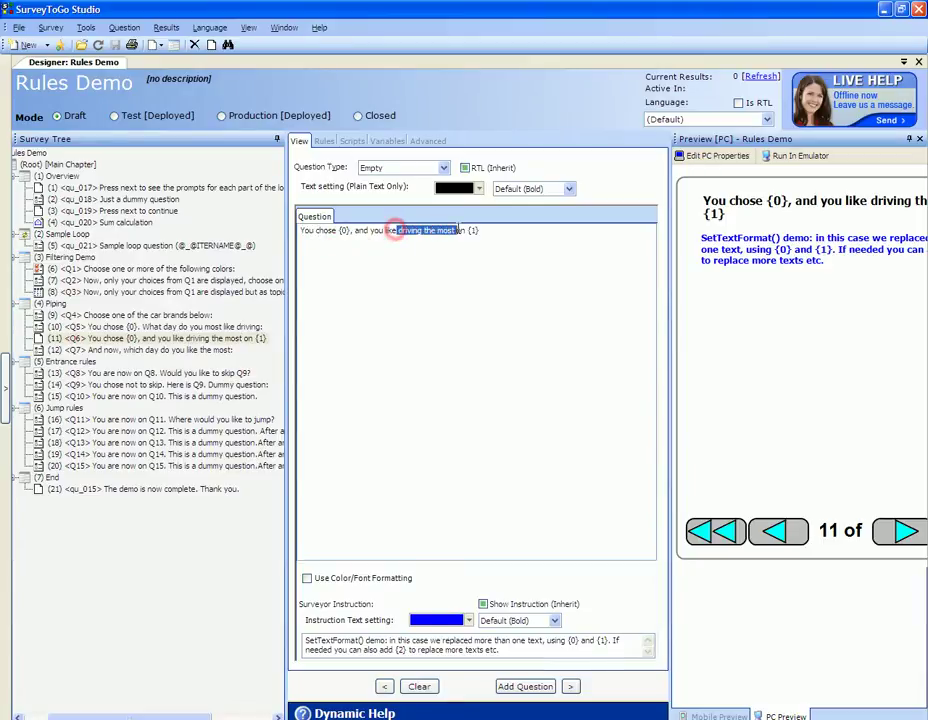
double_click(474, 231)
click(439, 240)
click(340, 231)
double_click(340, 231)
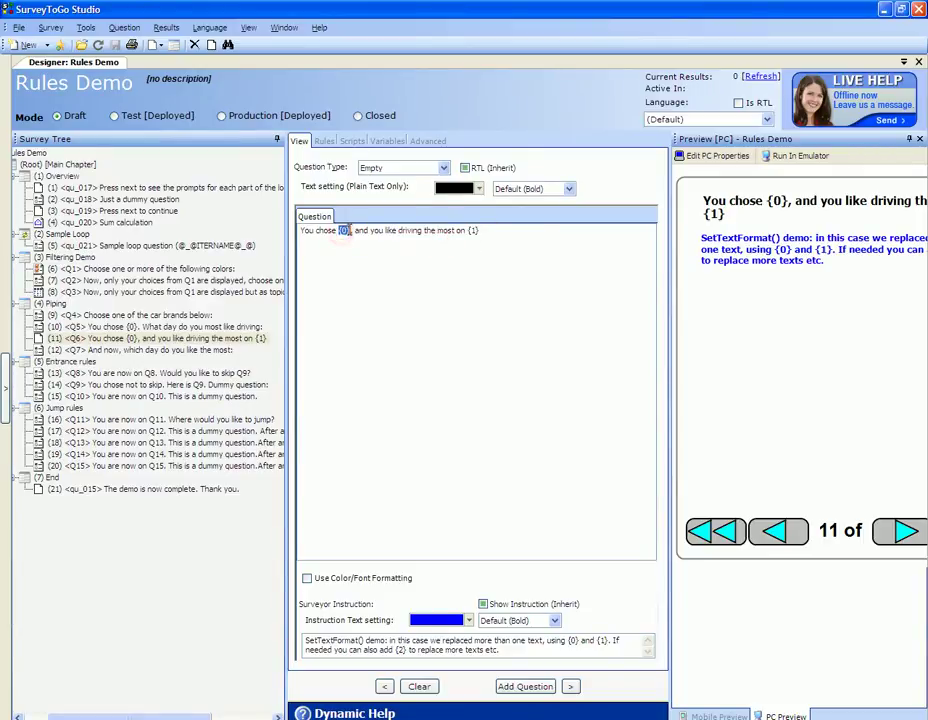
double_click(473, 231)
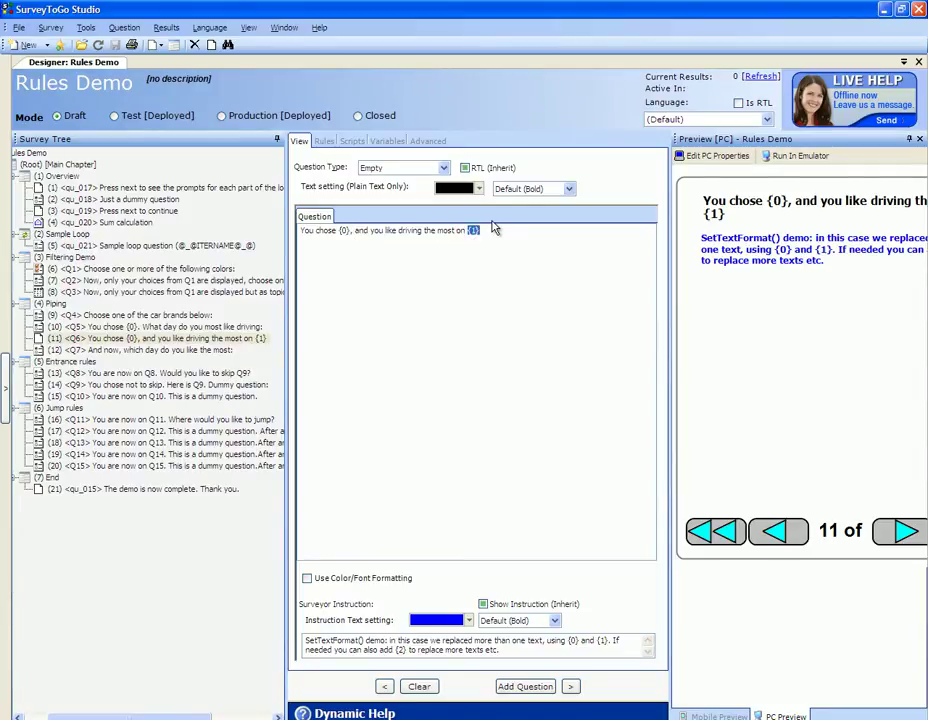
Examine Q6's start script, including the SetTextFormat function and both SelectedAnswerText arguments
click(355, 143)
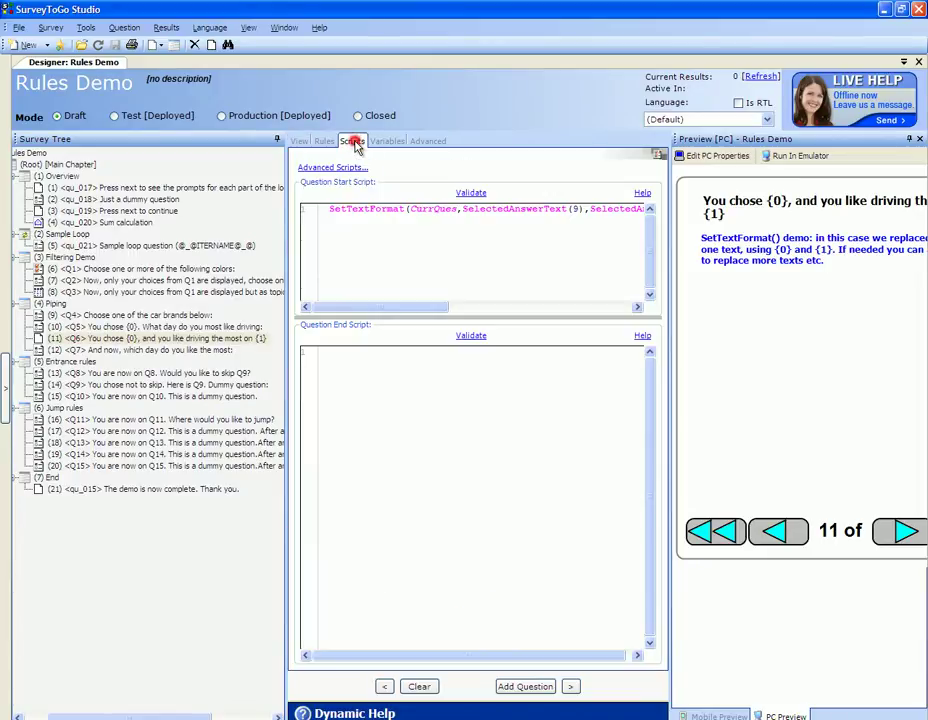
double_click(373, 209)
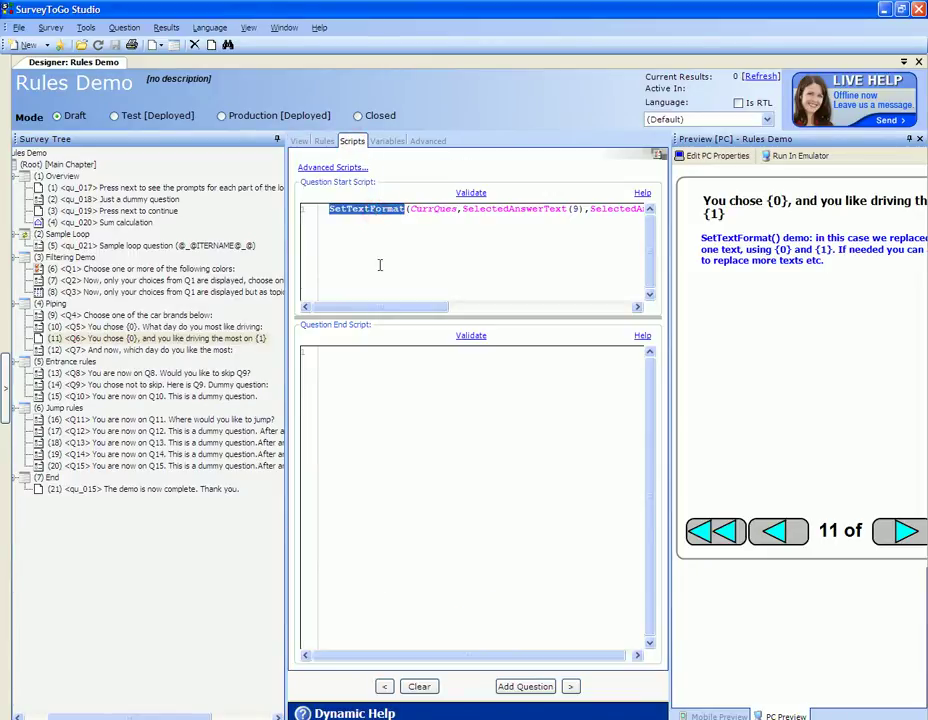
click(409, 211)
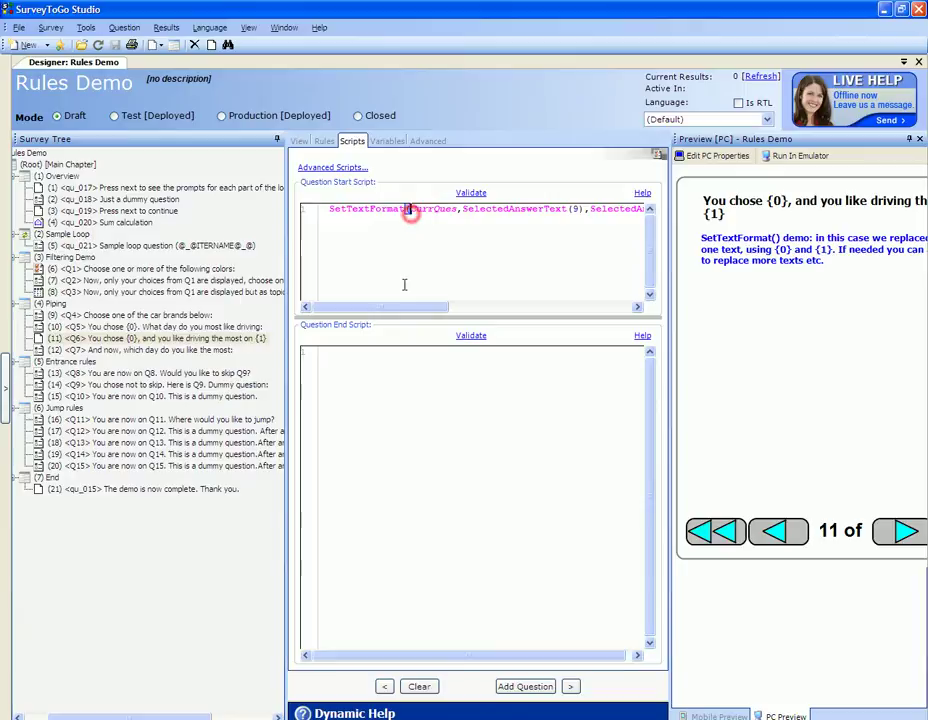
drag(404, 308, 440, 313)
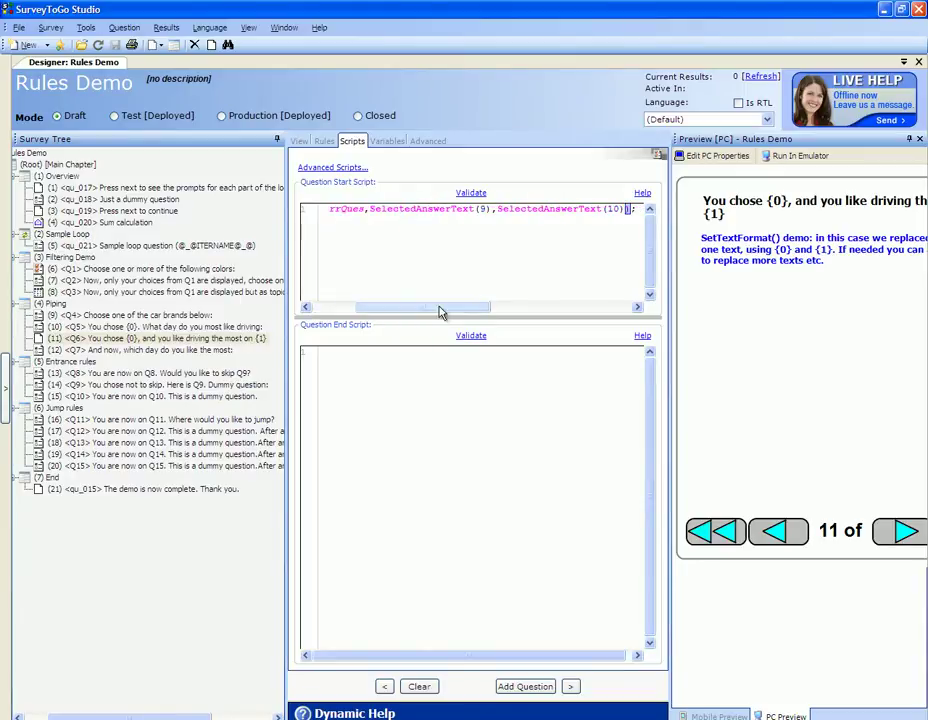
double_click(388, 210)
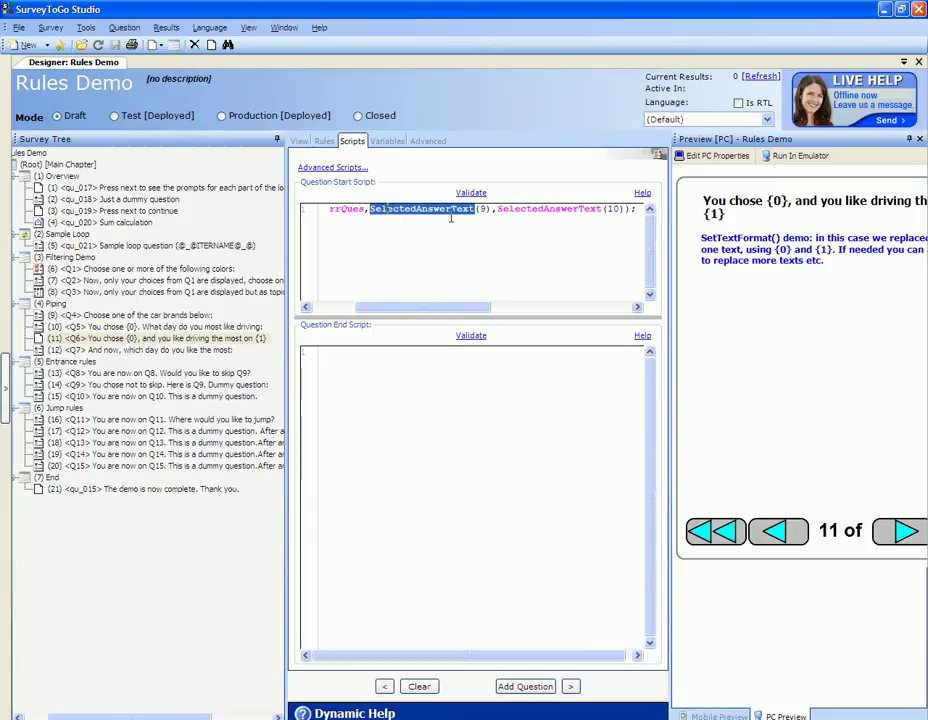
double_click(508, 210)
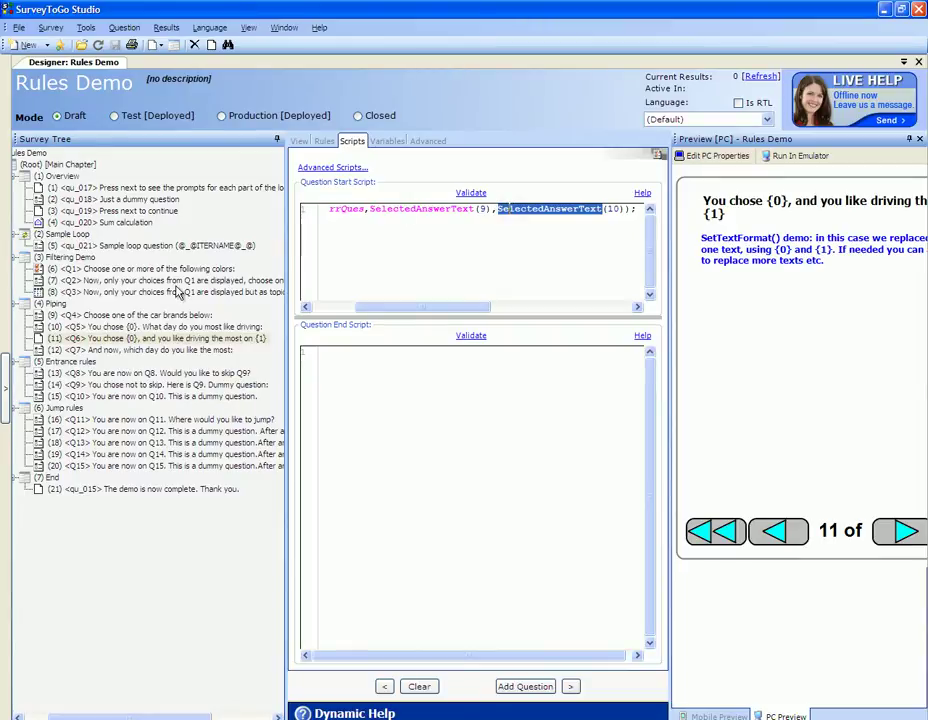
Check question Q5 as the source of the second piped answer, and revisit the {0} and {1} placeholders in Q6's text
click(104, 327)
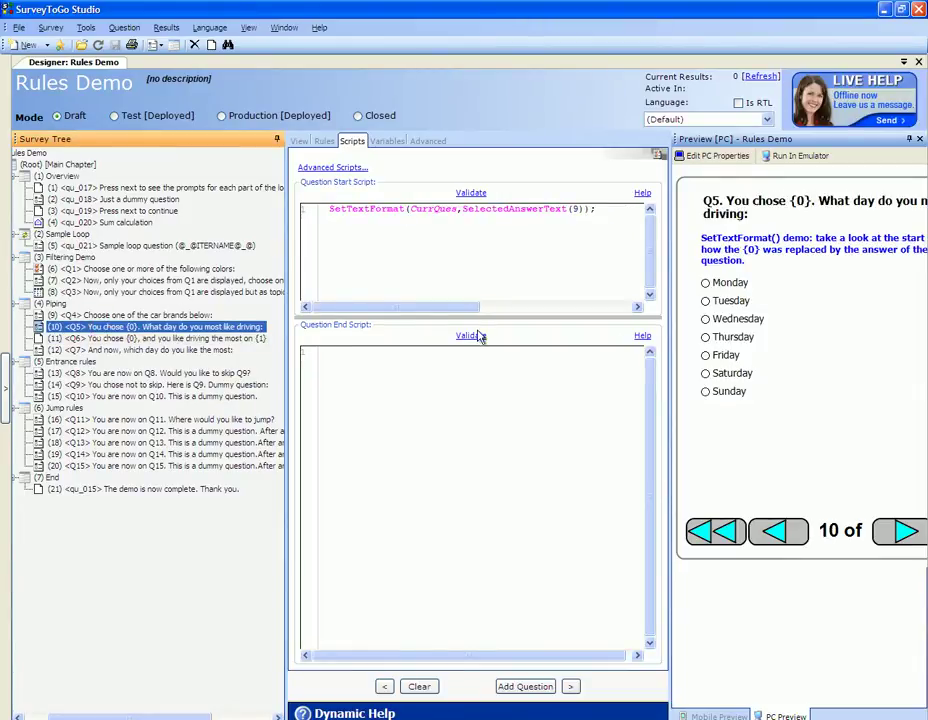
click(250, 340)
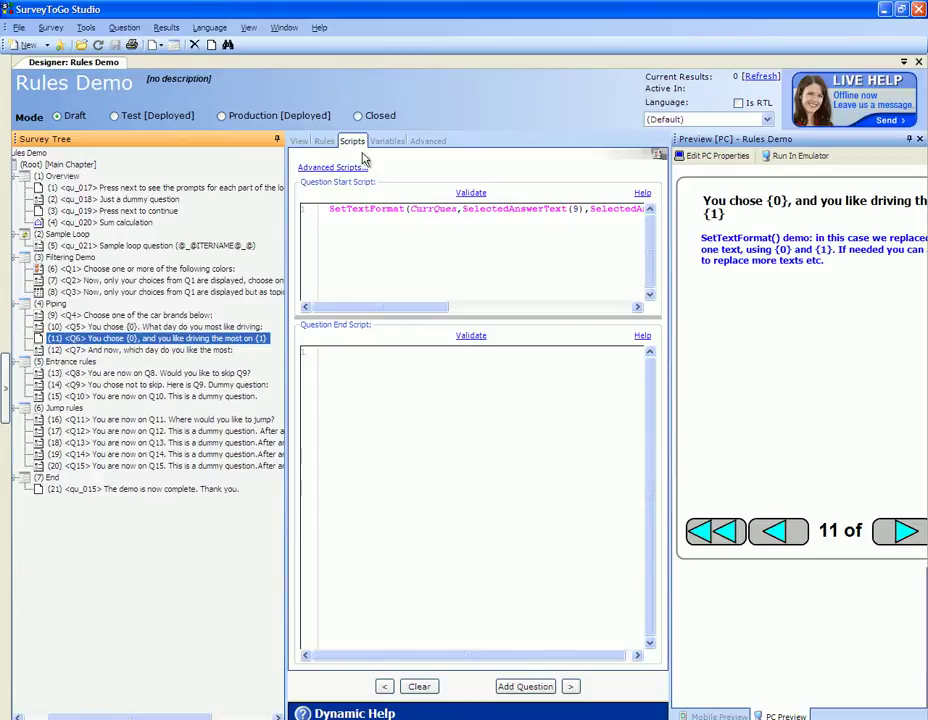
click(299, 141)
double_click(344, 230)
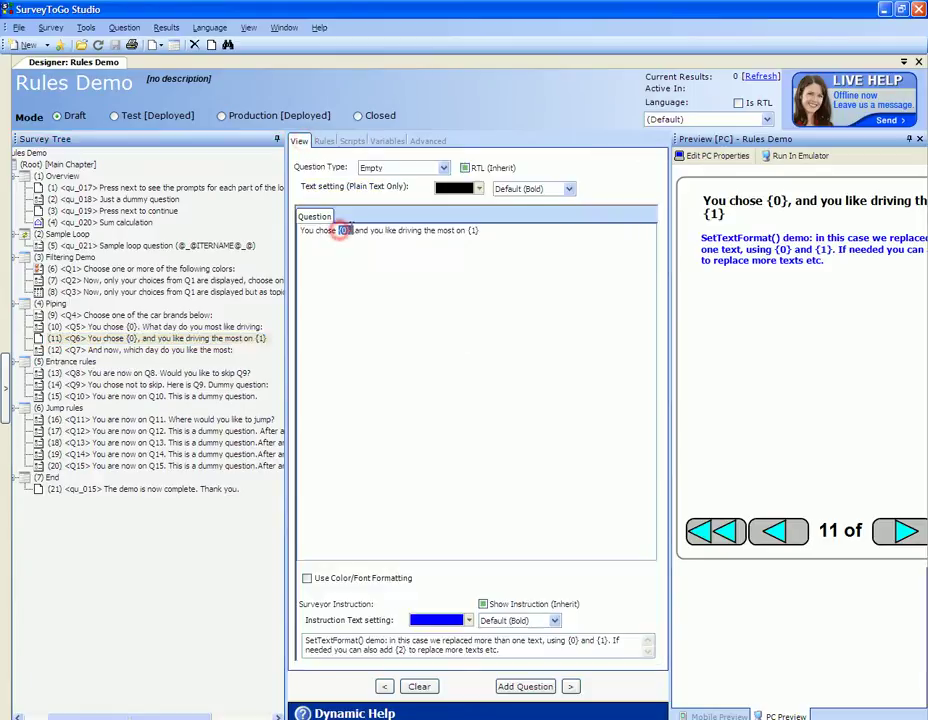
double_click(472, 230)
Open question Q7 and review its question text and its two answers, {0} and "Rest of the week"
click(190, 351)
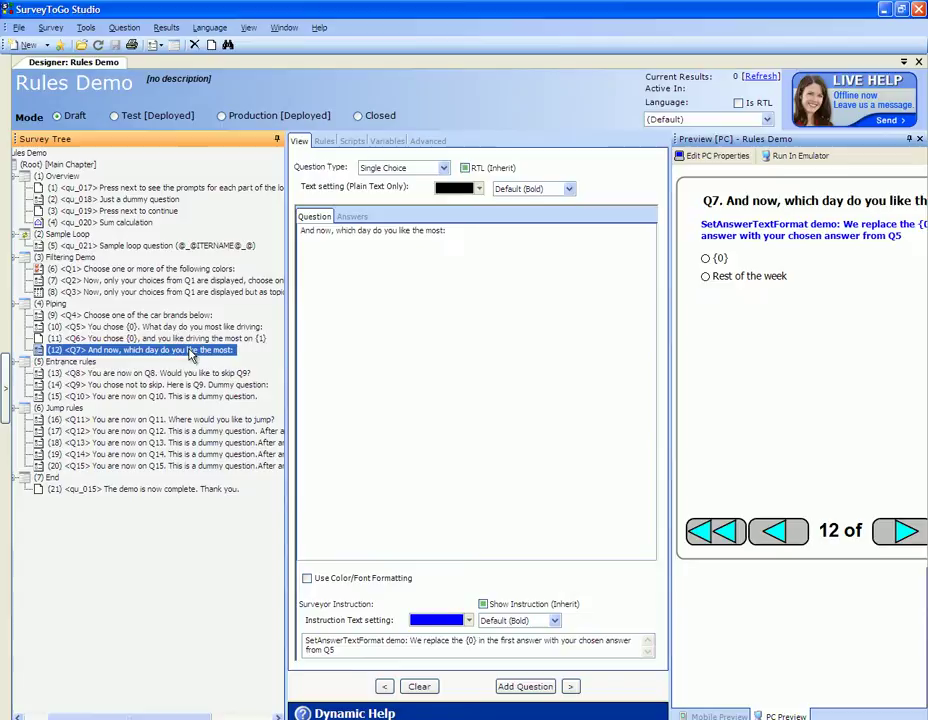
drag(337, 231, 440, 231)
click(449, 230)
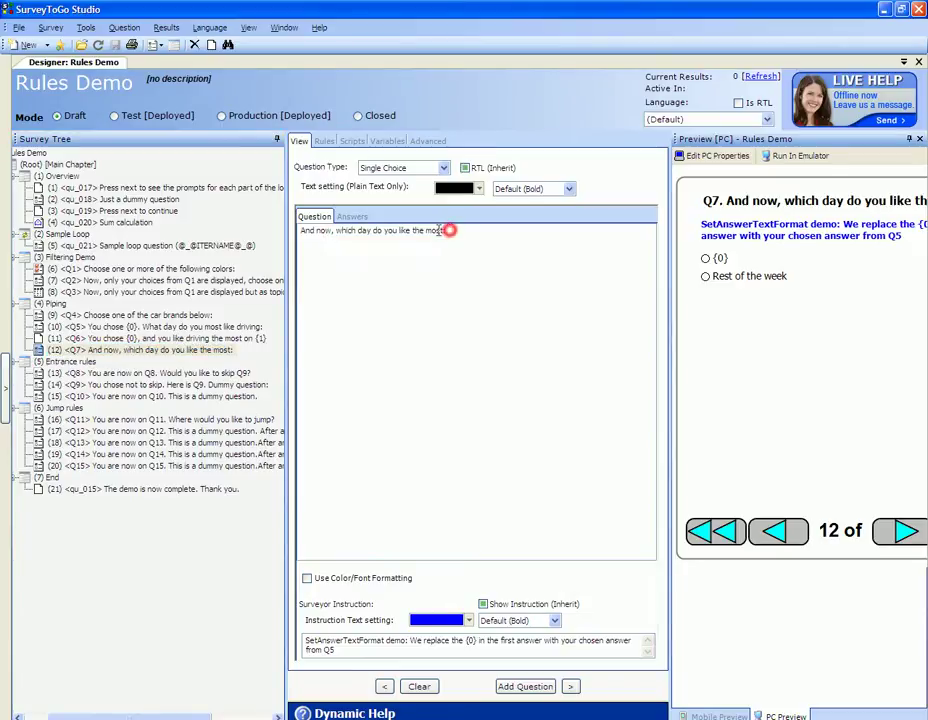
click(350, 216)
click(315, 305)
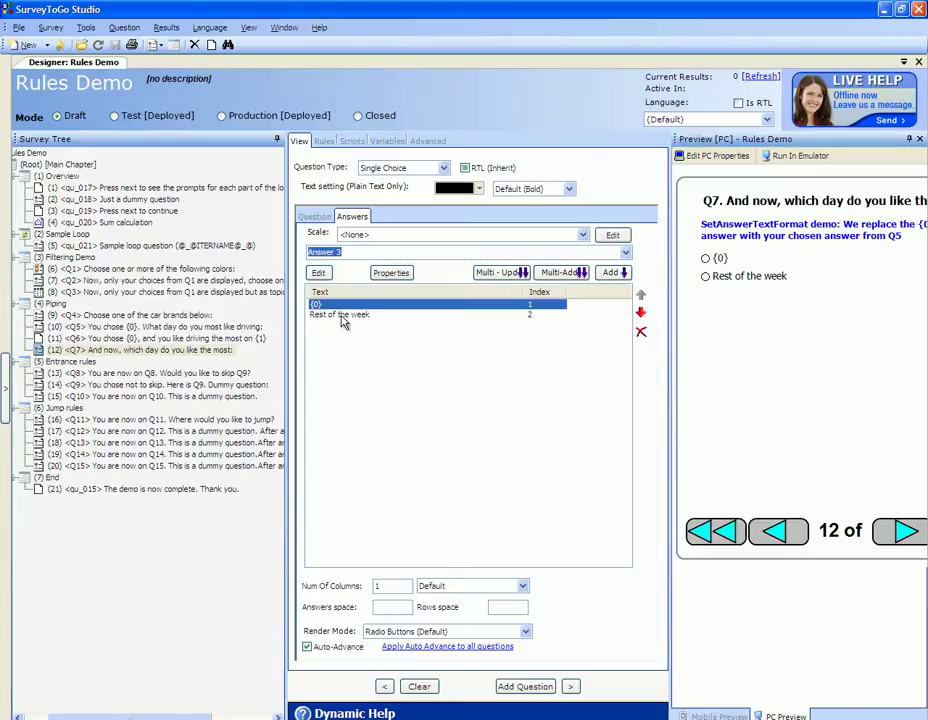
click(342, 317)
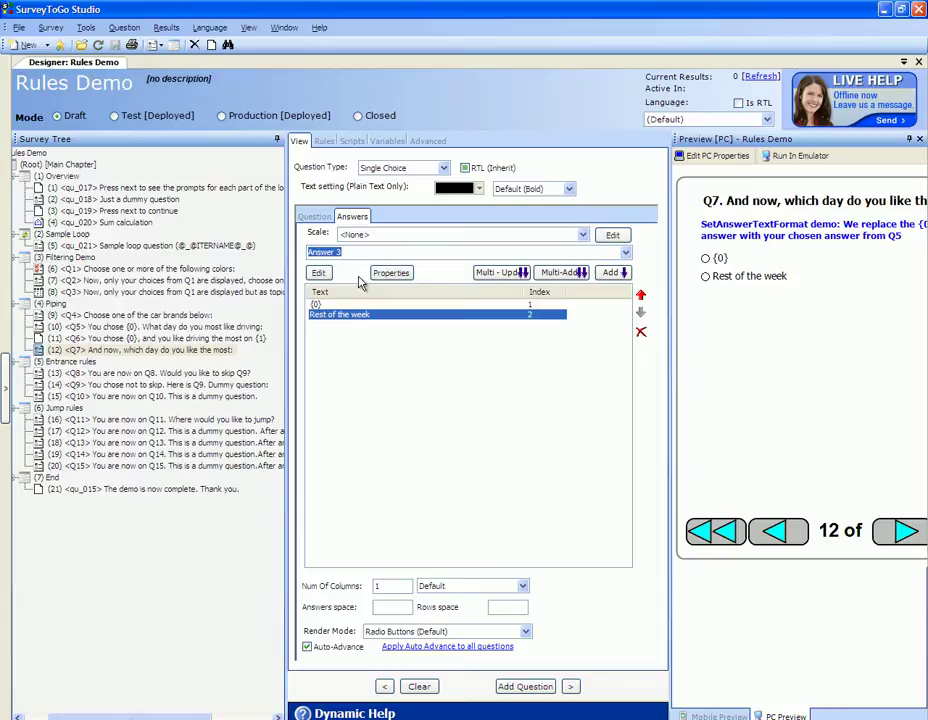
Examine the SetAnswerTextFormat function and its arguments in Q7's start script, checking them against question Q5
click(352, 141)
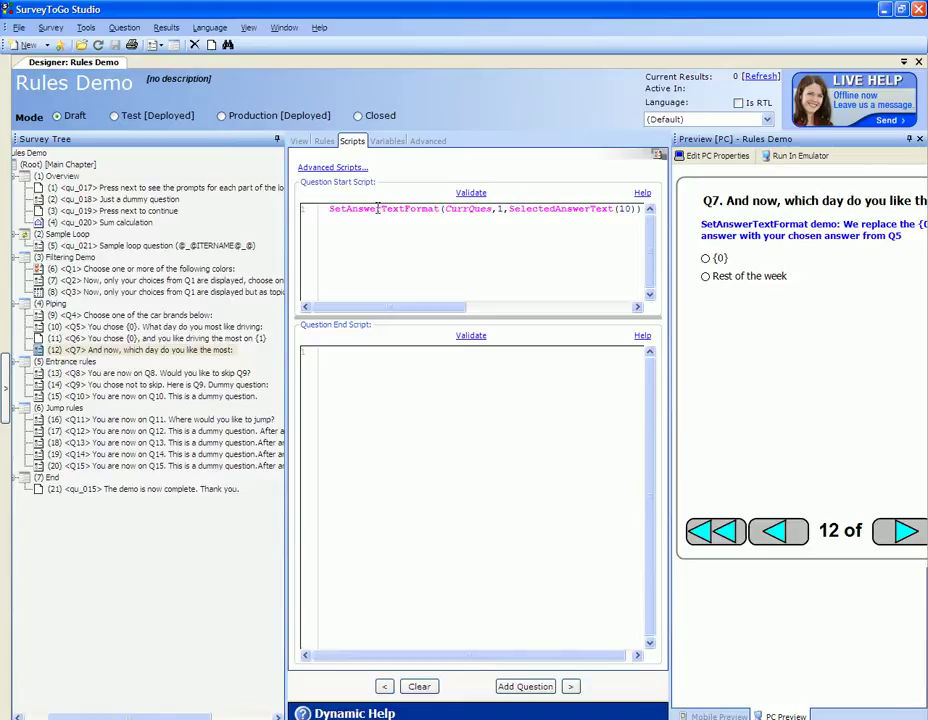
double_click(343, 209)
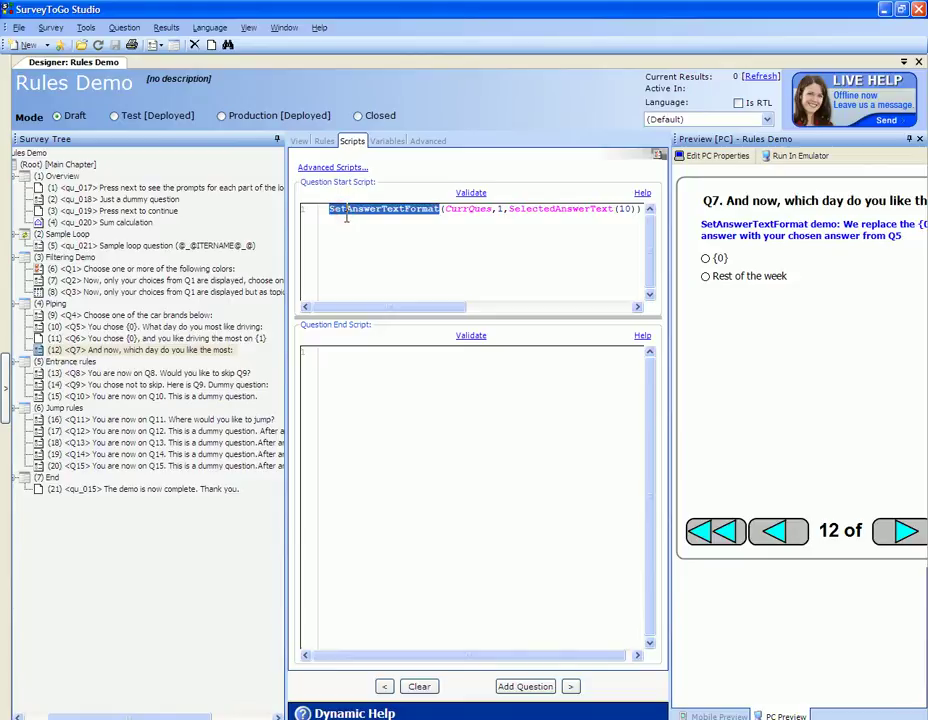
double_click(468, 209)
click(449, 308)
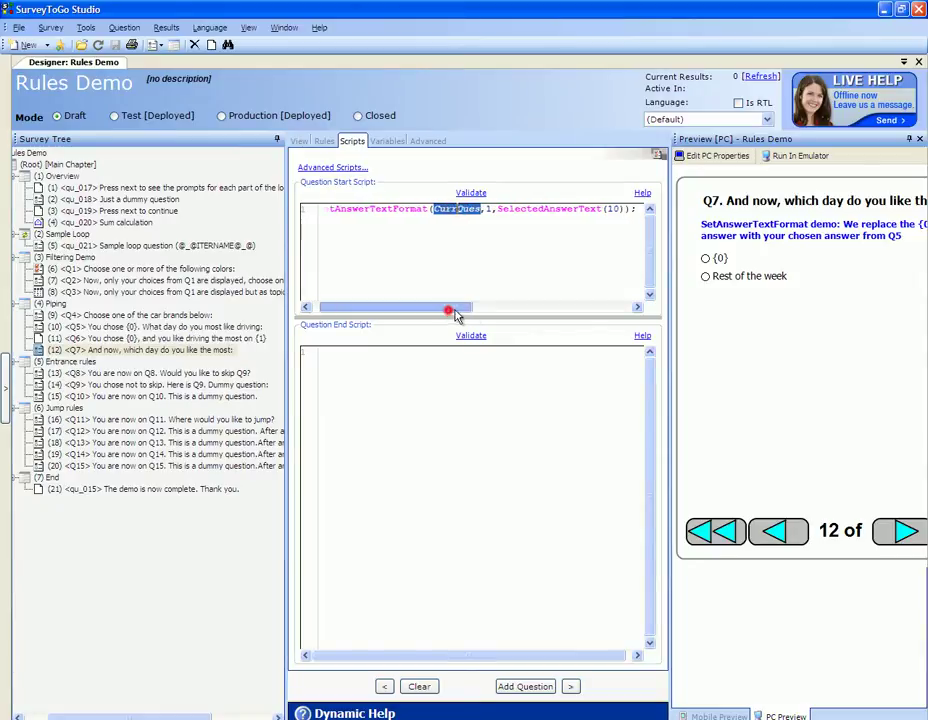
double_click(453, 209)
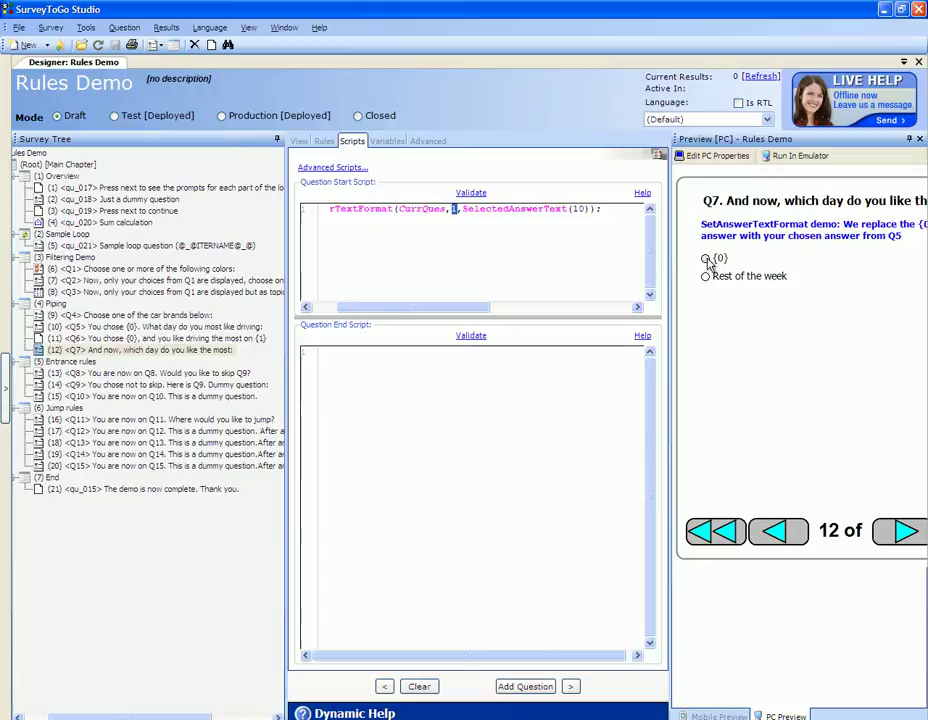
double_click(489, 209)
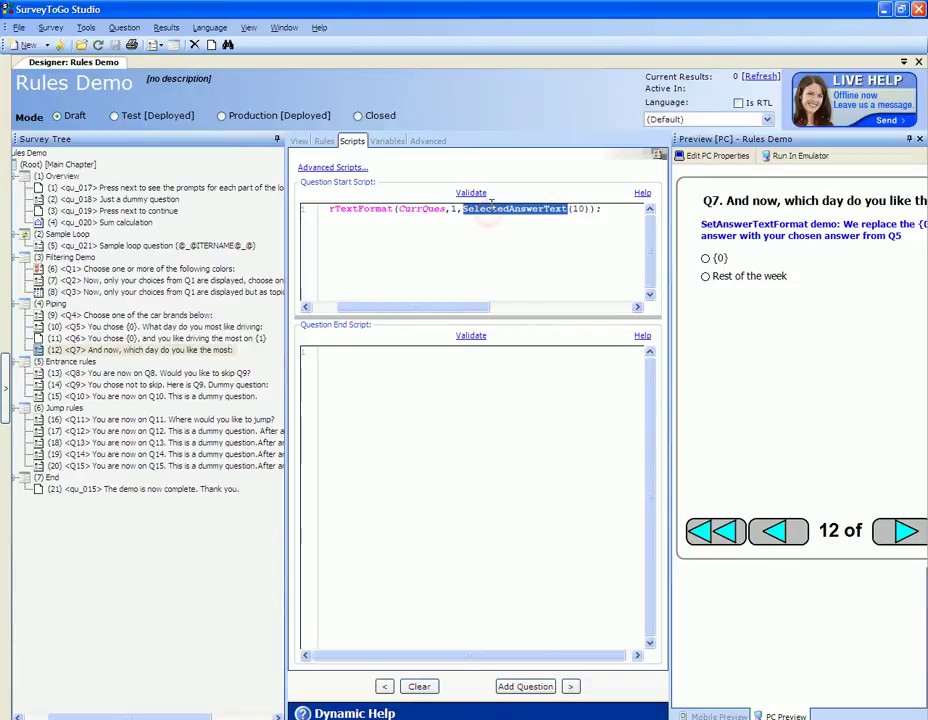
double_click(578, 208)
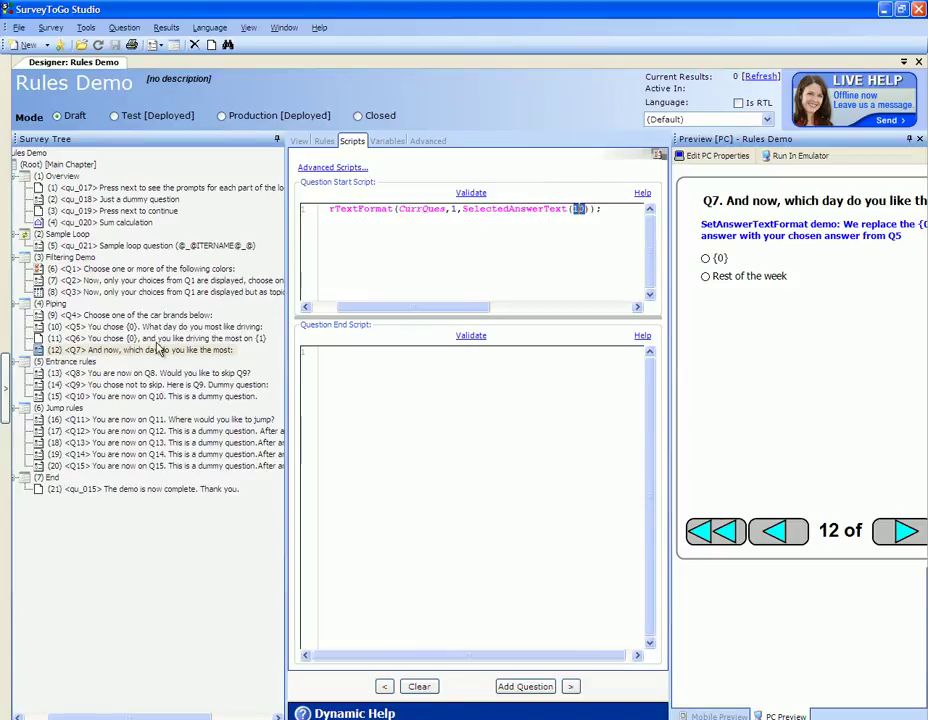
click(75, 327)
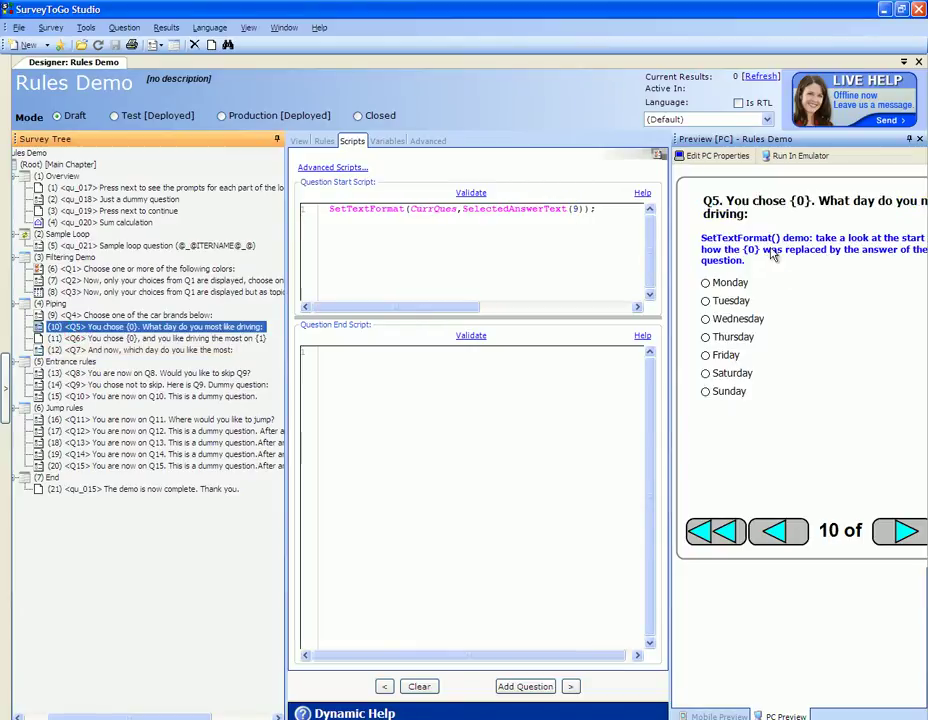
click(236, 350)
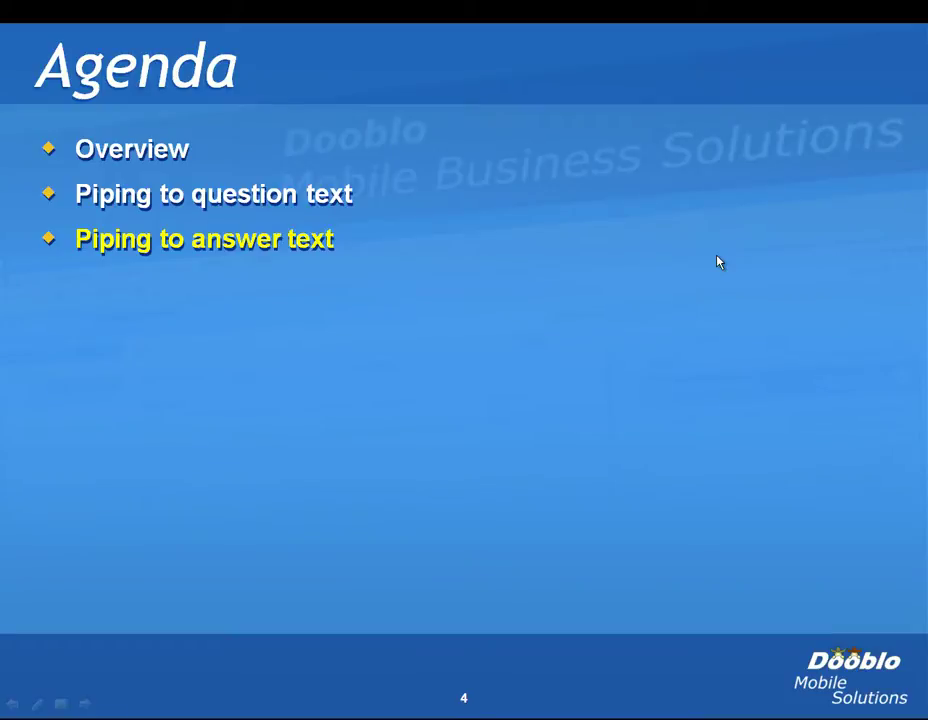
click(717, 262)
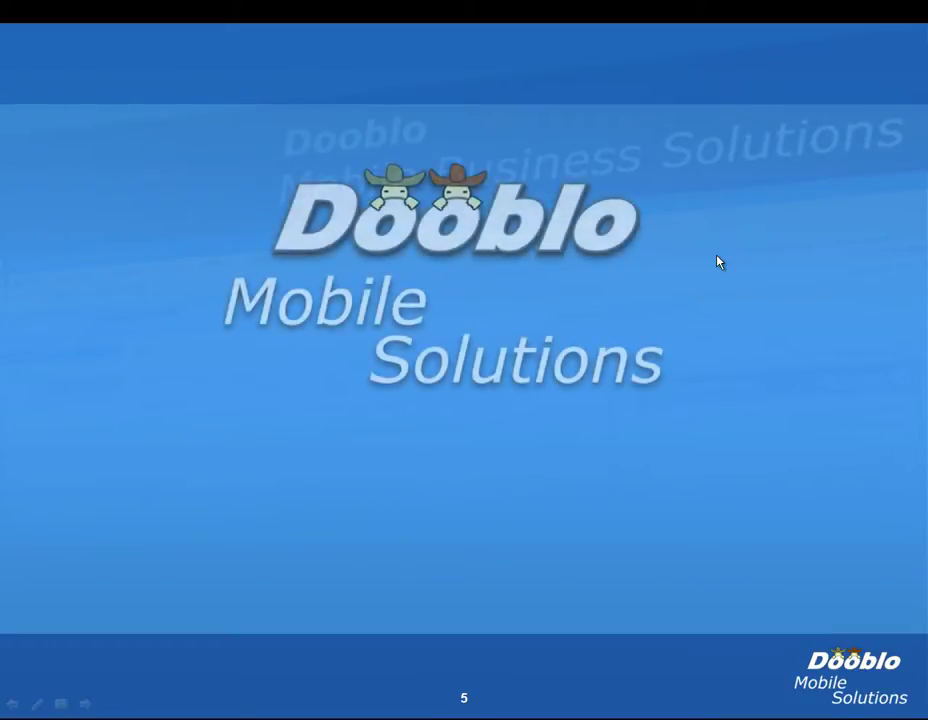